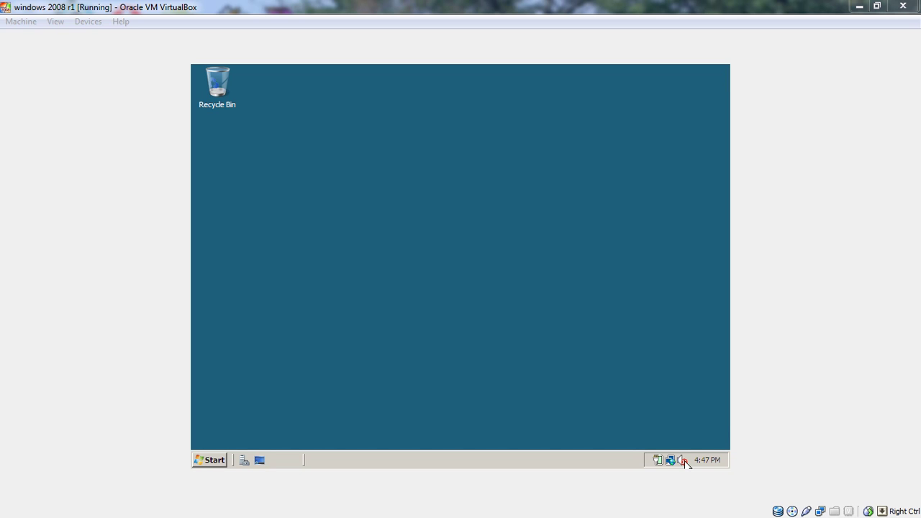
Launch Server Manager from the taskbar Quick Launch area and let its summary load.
mouse_move(685, 462)
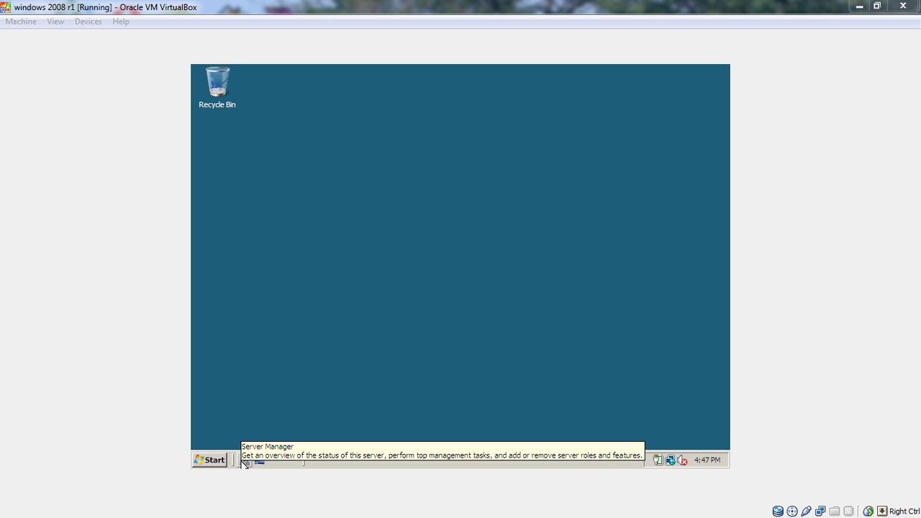
click(244, 463)
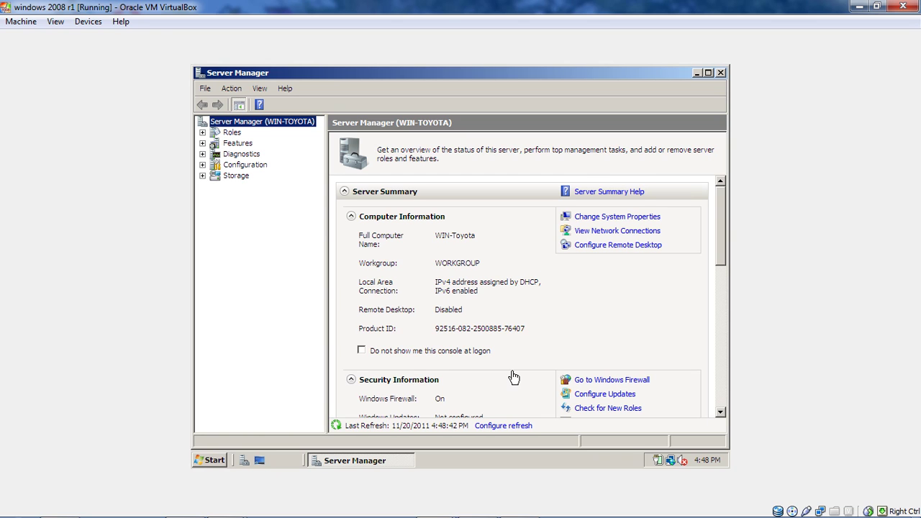
Select Active Directory Domain Services in the Add Roles Wizard and start its installation.
click(241, 135)
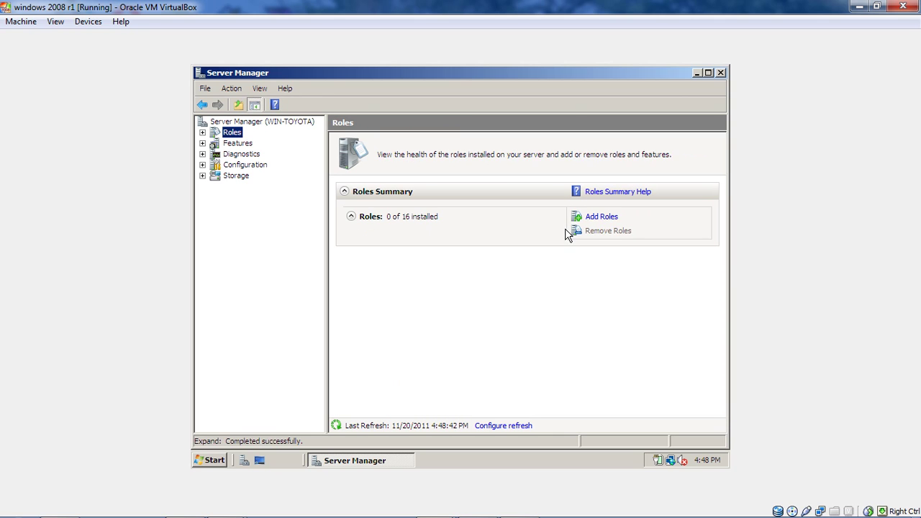
click(612, 218)
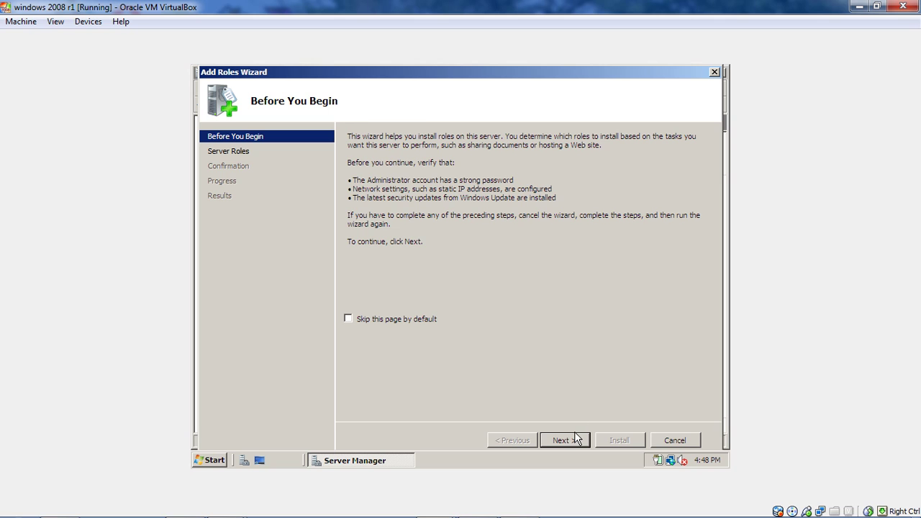
click(577, 437)
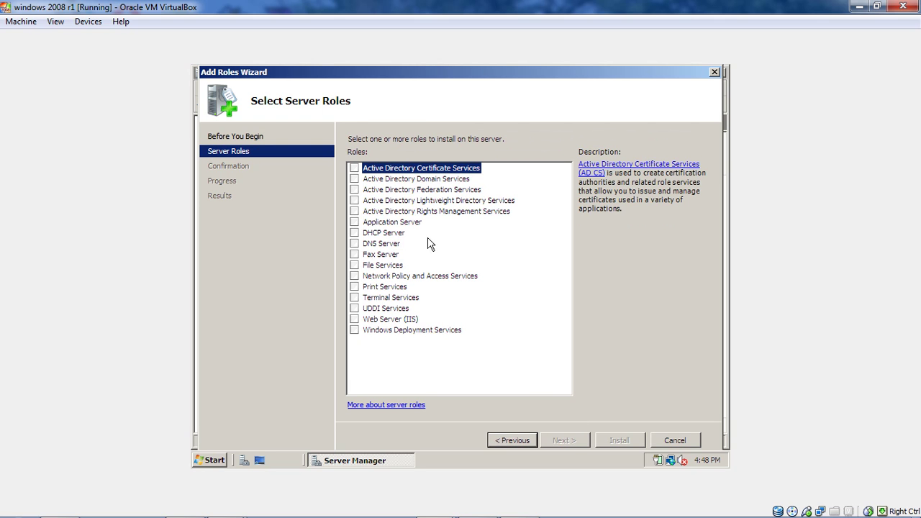
click(406, 181)
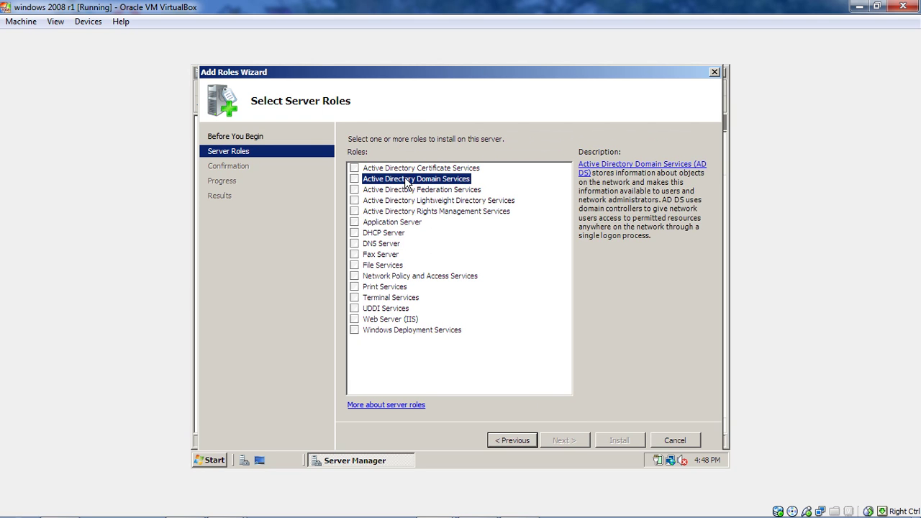
click(354, 178)
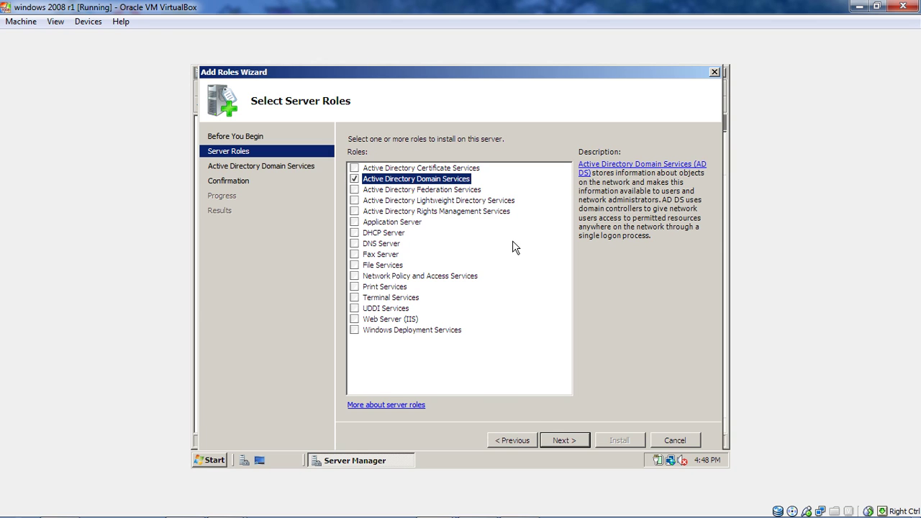
click(580, 441)
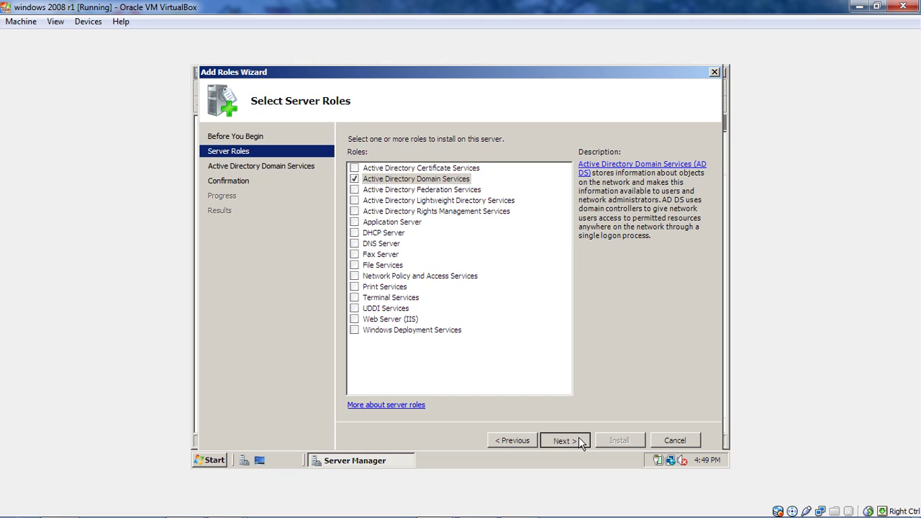
click(580, 441)
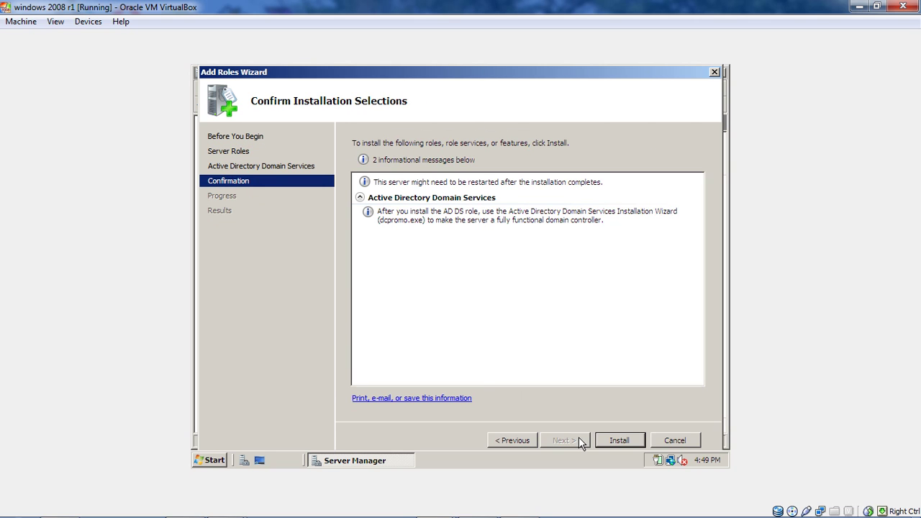
click(619, 440)
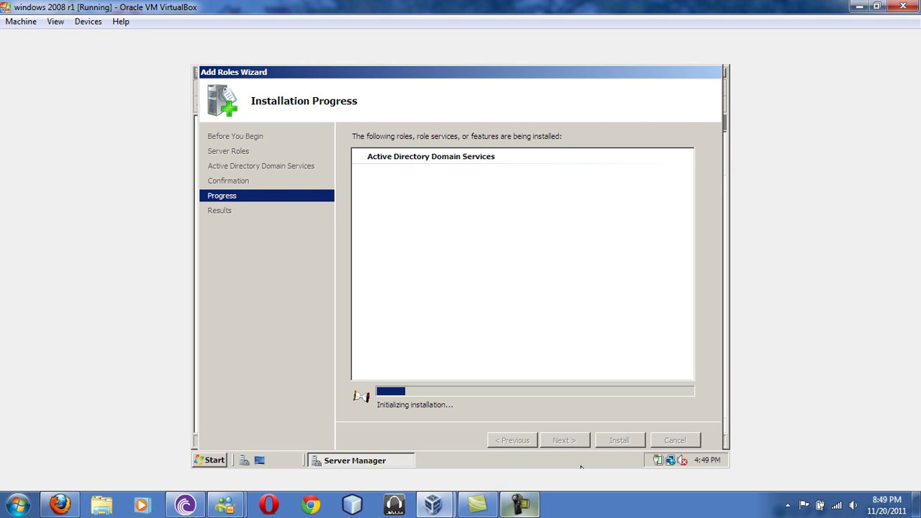
Close the Add Roles Wizard once Active Directory Domain Services installs successfully.
click(519, 504)
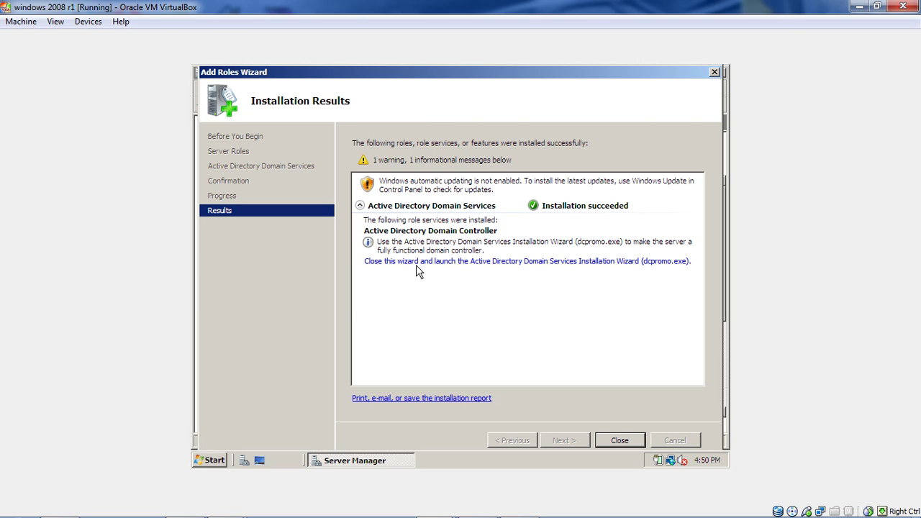
click(441, 266)
click(620, 440)
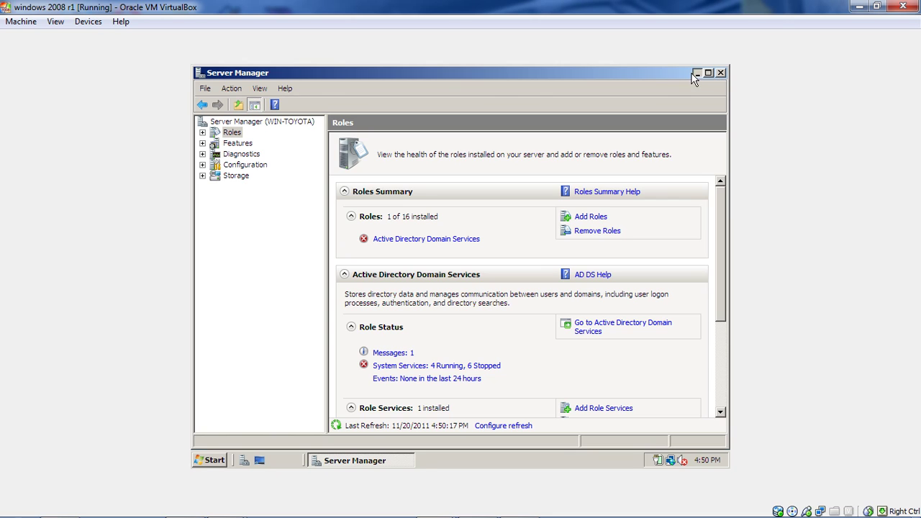
Run dcpromo from a Command Prompt to launch the AD DS Installation Wizard.
click(695, 73)
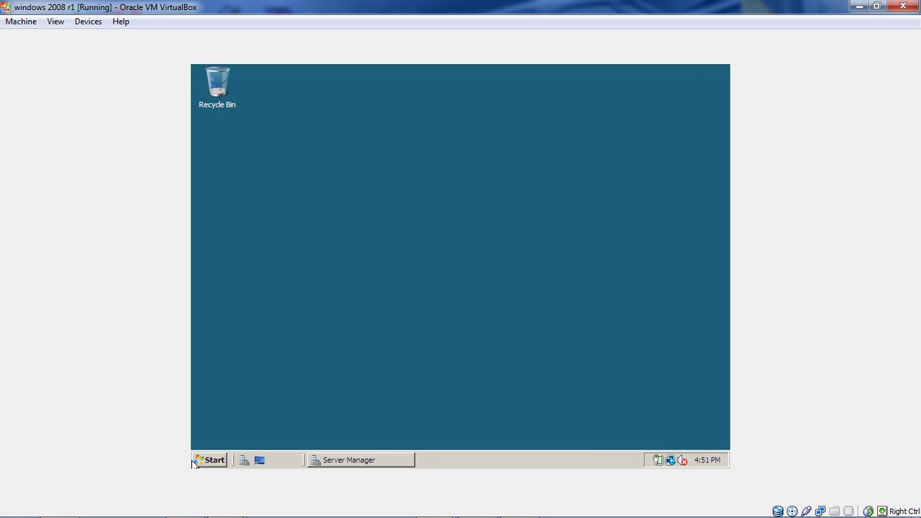
click(209, 460)
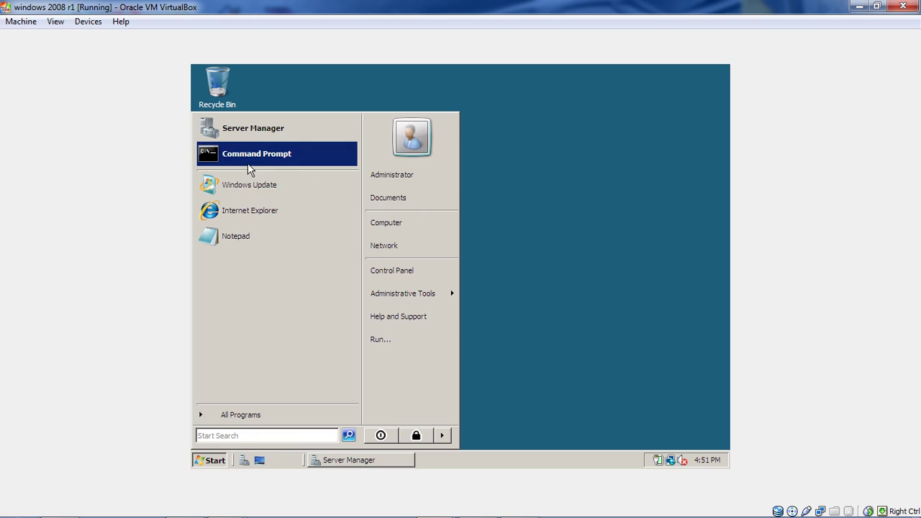
click(247, 163)
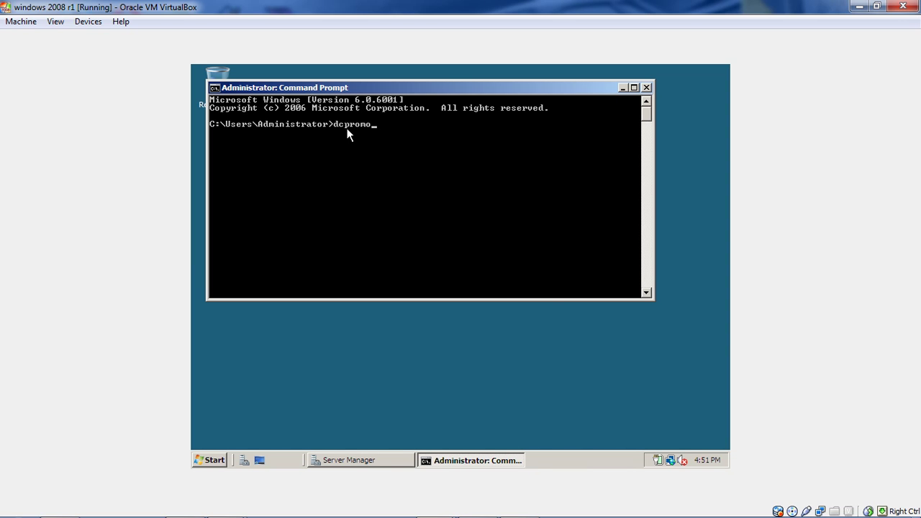
key(Return)
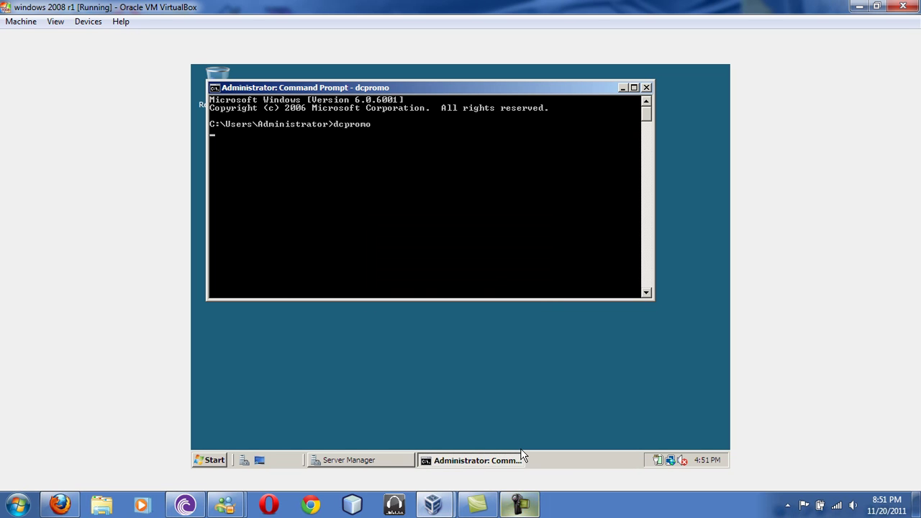
click(576, 458)
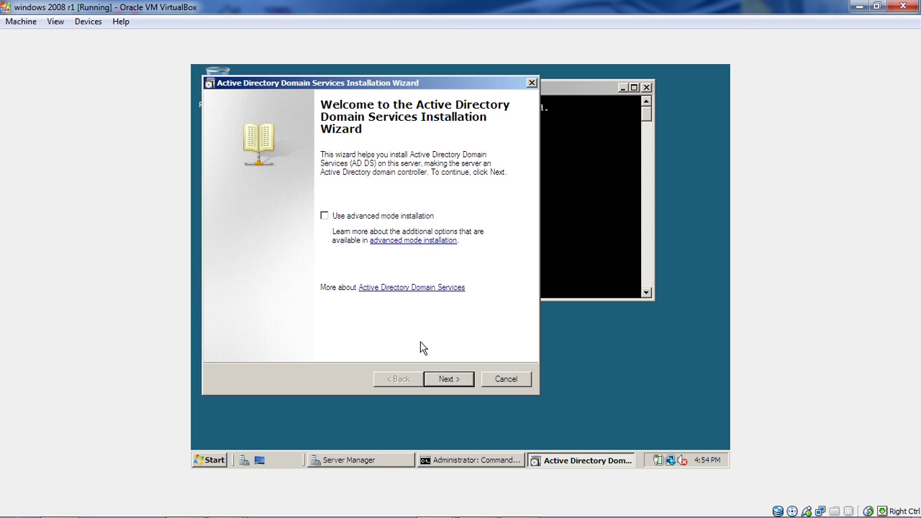
Choose a new domain in a new forest and name the forest root domain supralab.com.
click(441, 382)
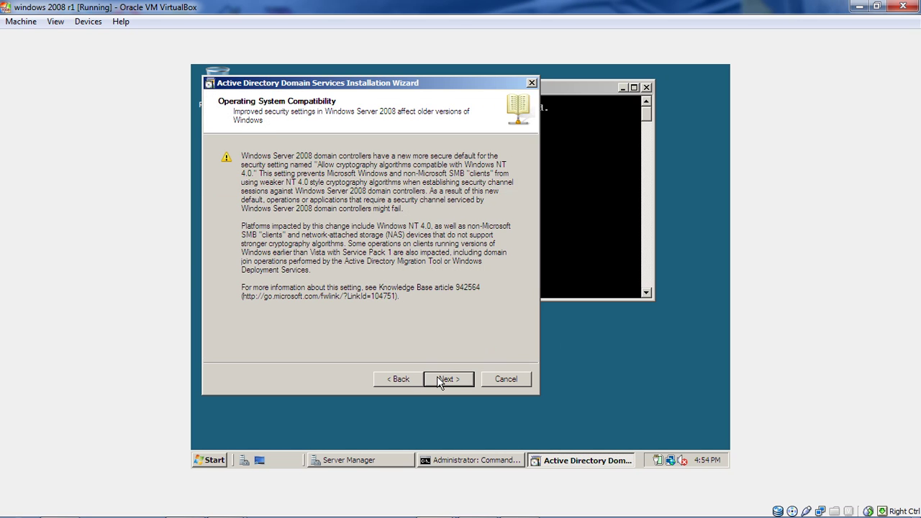
click(440, 382)
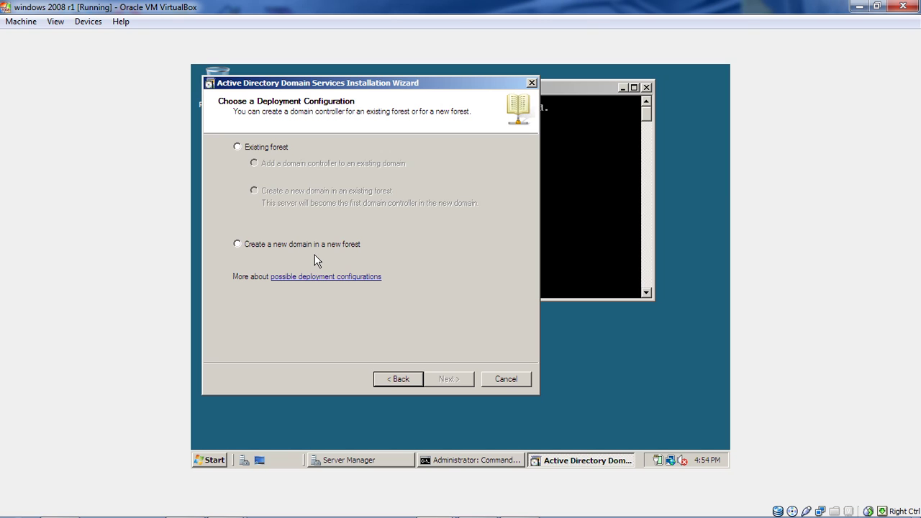
click(339, 243)
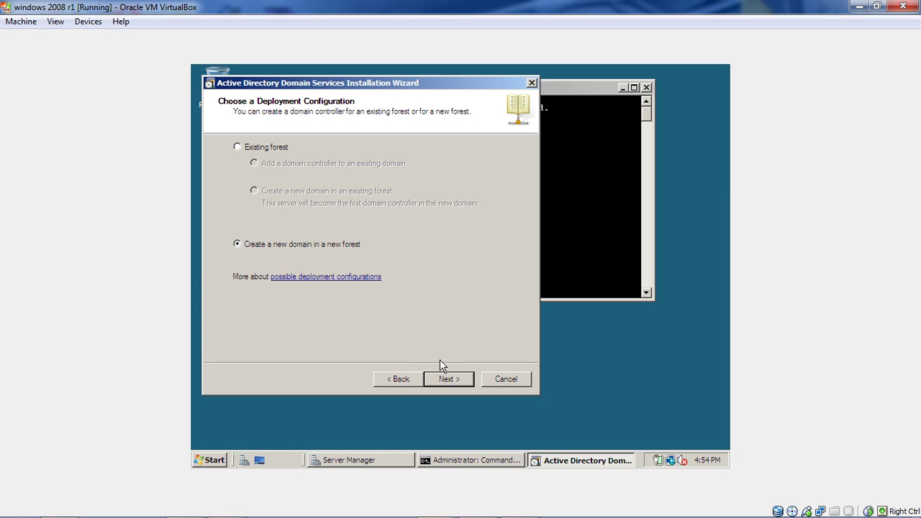
click(449, 379)
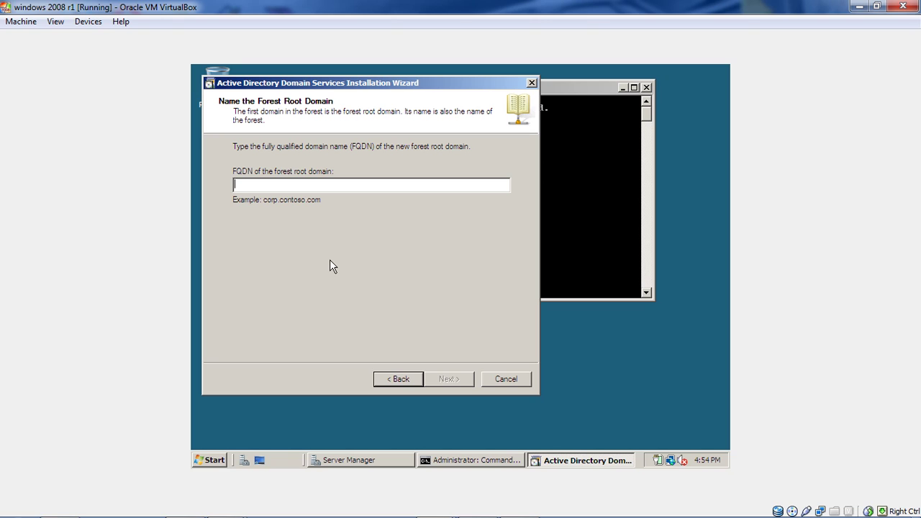
text(su)
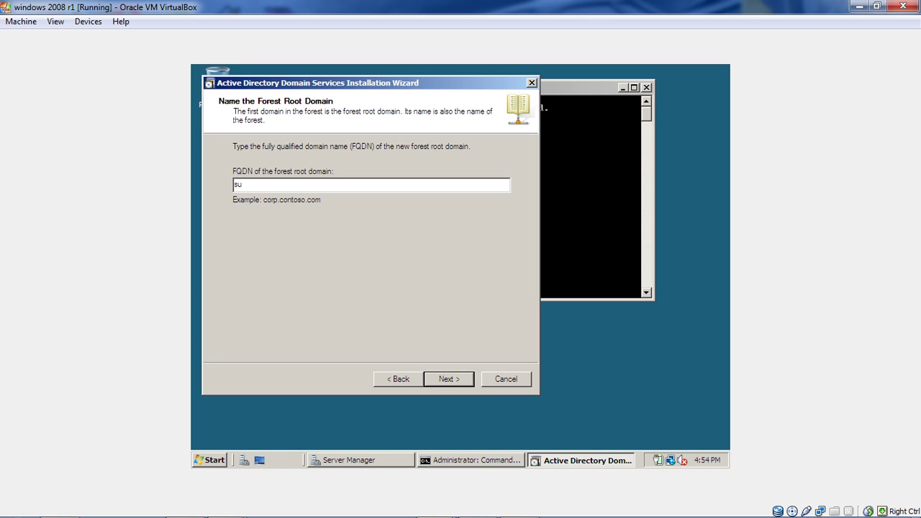
text(roa.c)
key(BackSpace)
key(BackSpace)
text(lab.com)
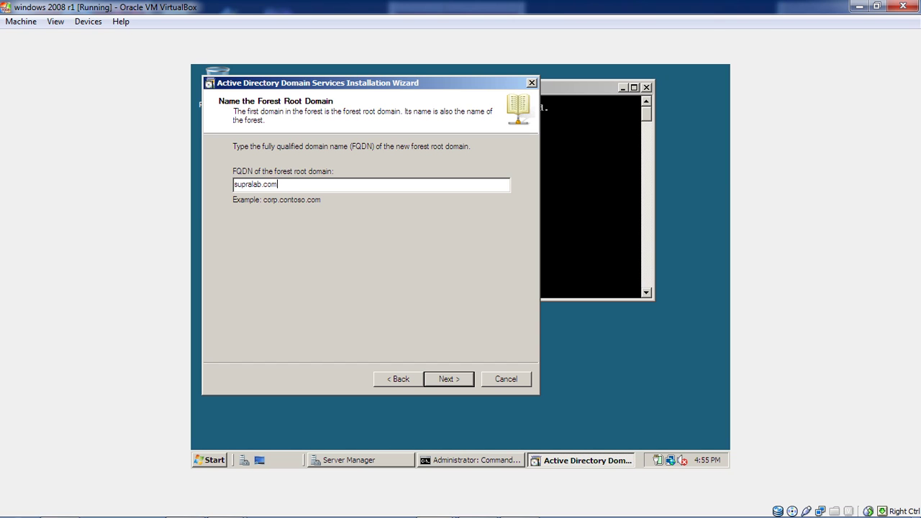
click(469, 380)
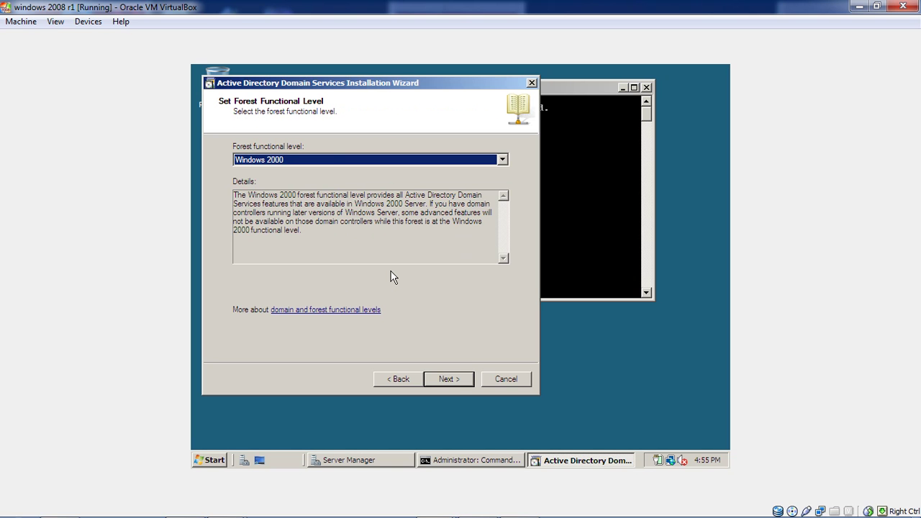
Set the forest functional level to Windows Server 2008 and continue.
click(504, 160)
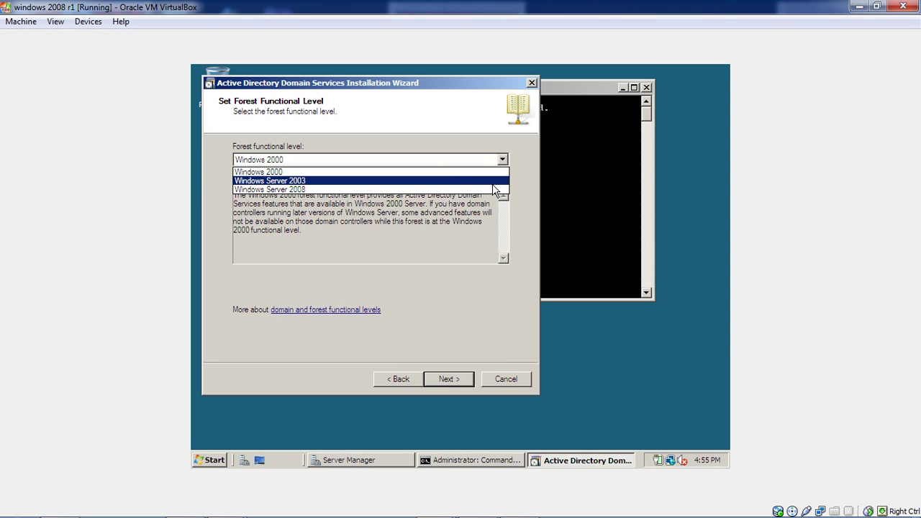
click(494, 190)
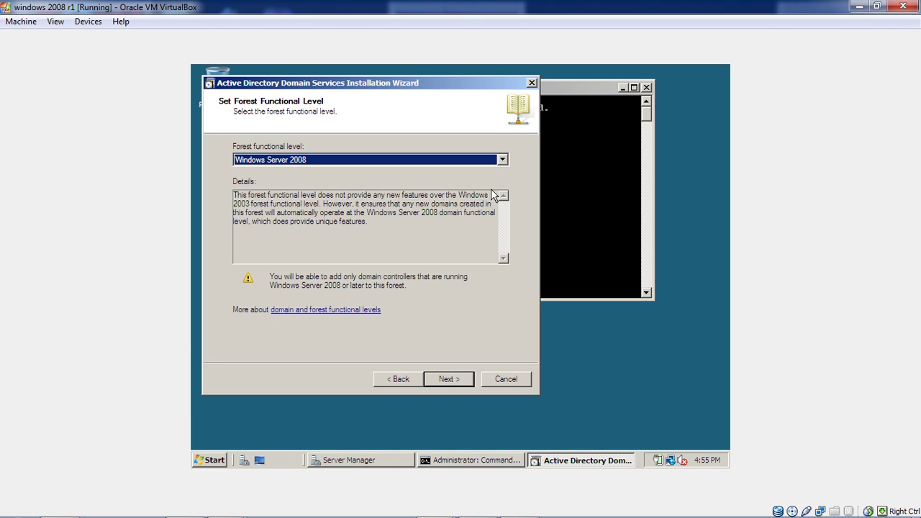
click(438, 379)
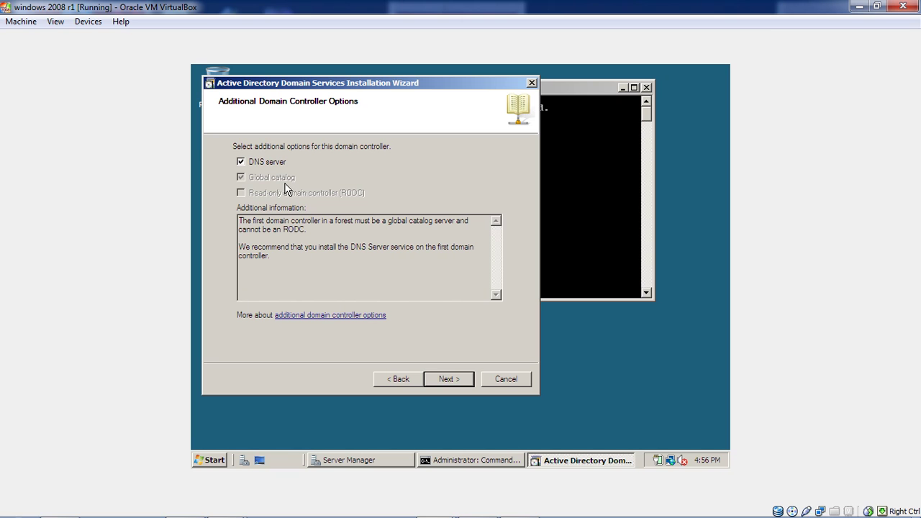
Decline the dynamic IP warning, opting to assign static IP addresses instead.
click(449, 378)
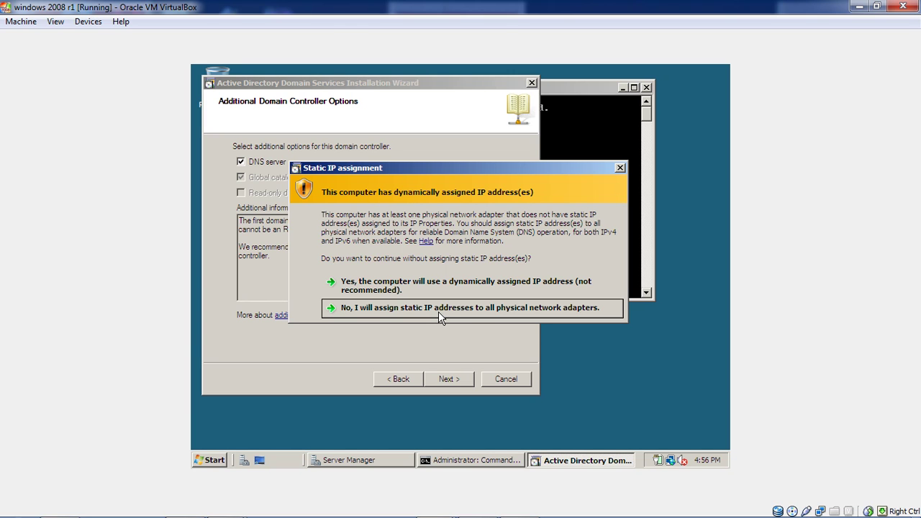
click(439, 312)
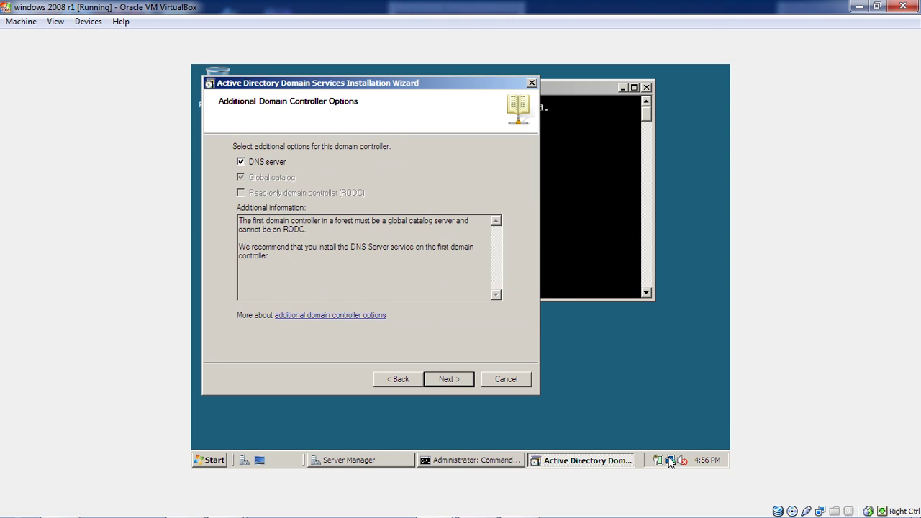
mouse_move(669, 462)
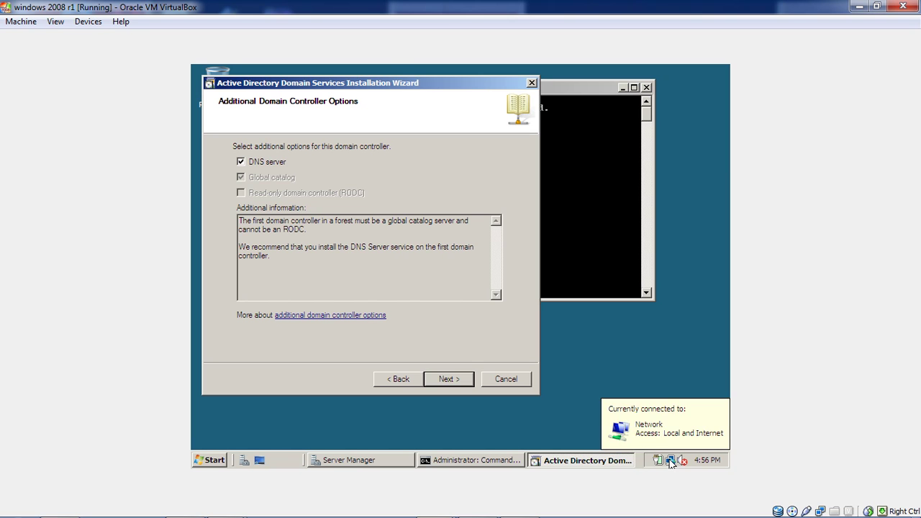
Open the Local Area Connection properties via Network and Sharing Center.
right_click(669, 462)
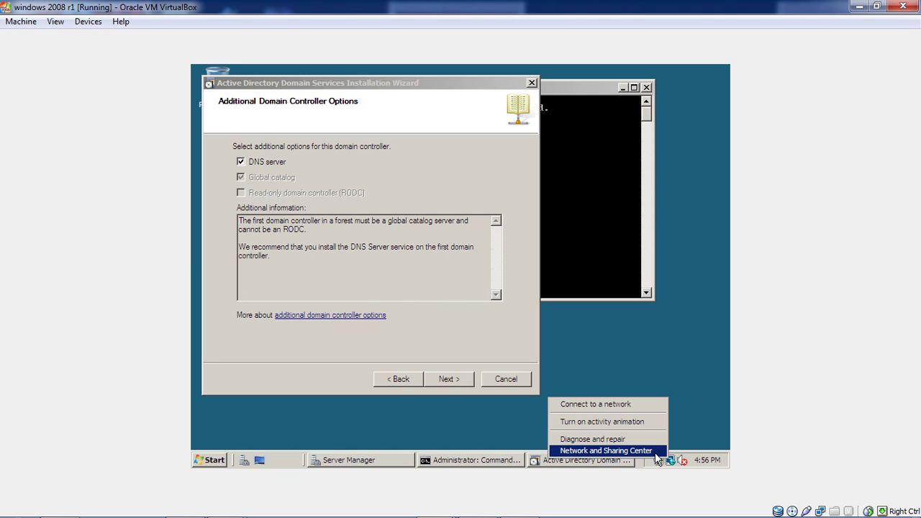
click(655, 452)
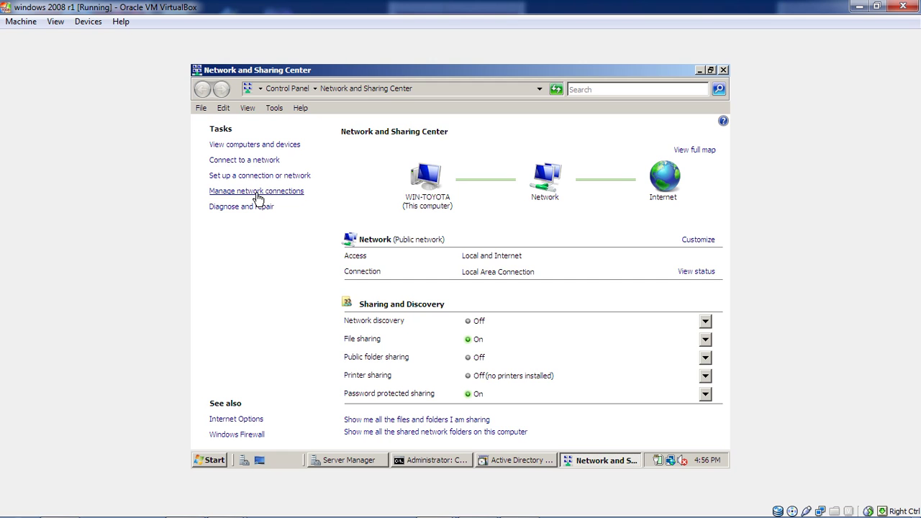
click(257, 191)
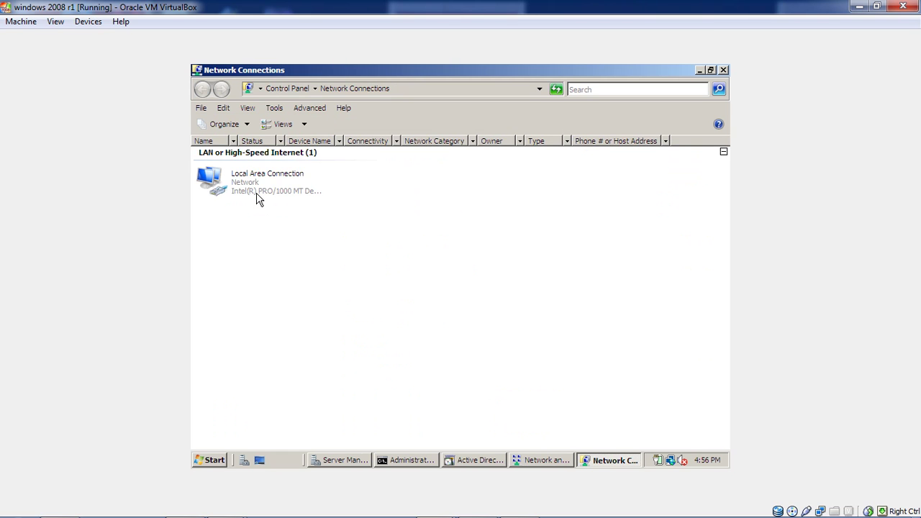
right_click(253, 189)
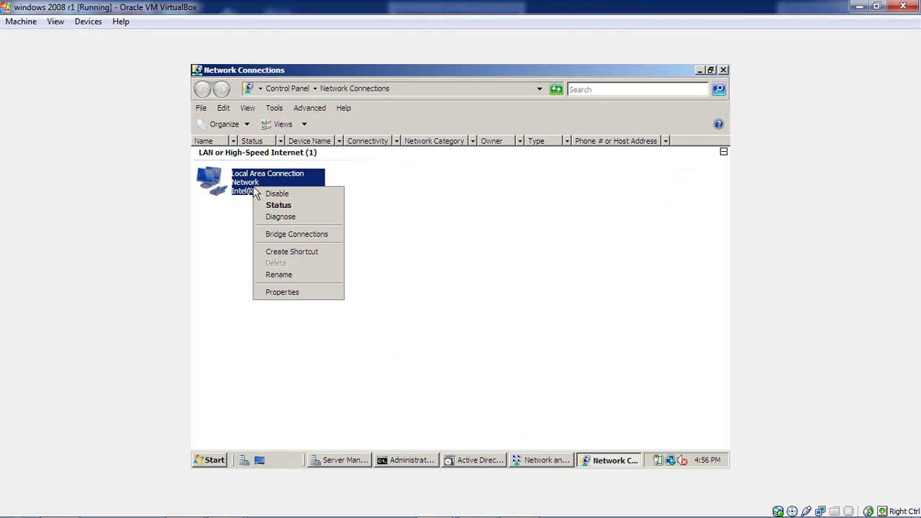
click(295, 292)
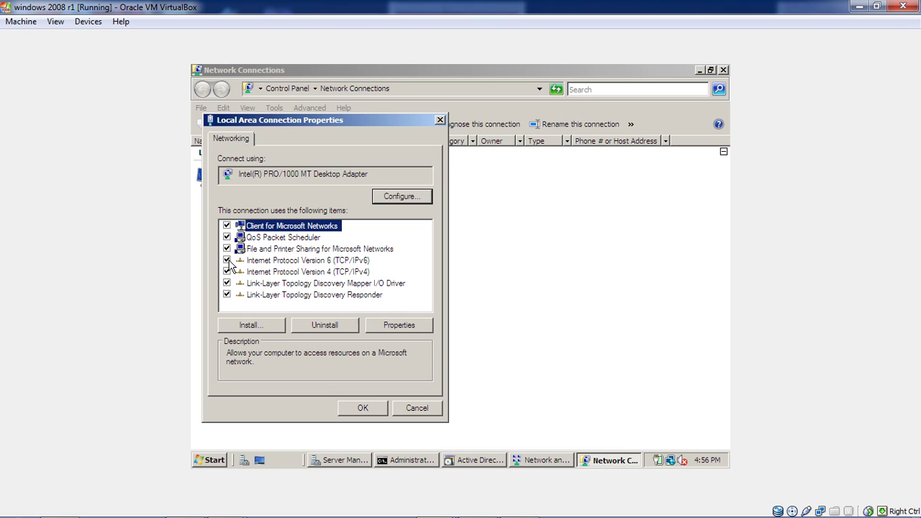
Disable IPv6 on the adapter and bring up the IPv4 properties.
click(227, 261)
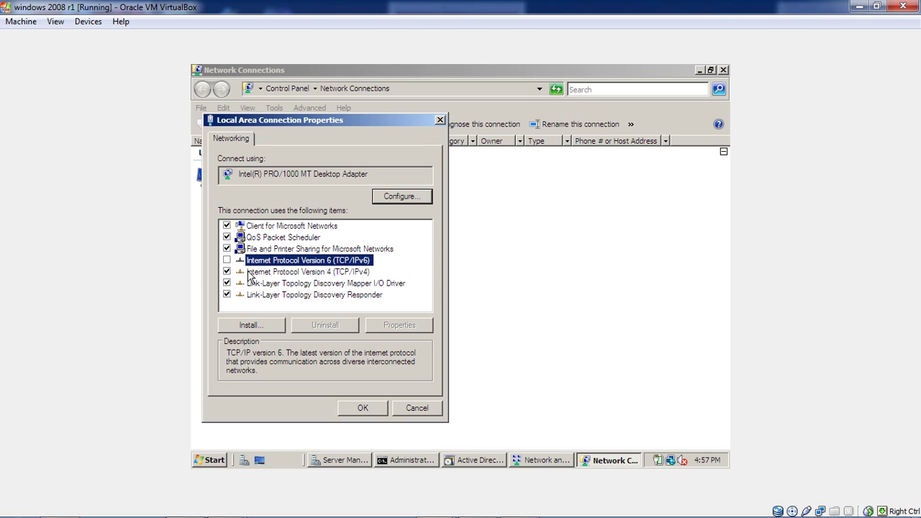
click(249, 274)
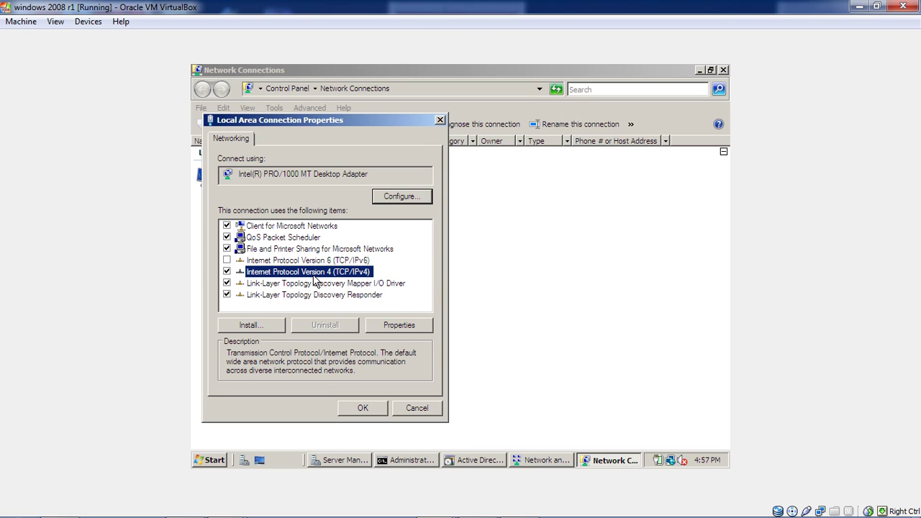
click(393, 326)
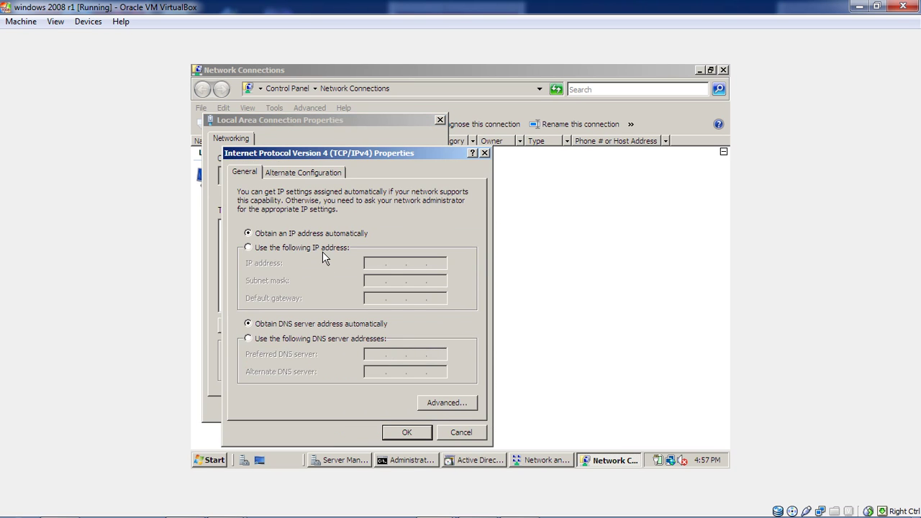
Set static IP 192.168.0.1, mask 255.255.255.0 and gateway 192.168.0.1.
click(323, 251)
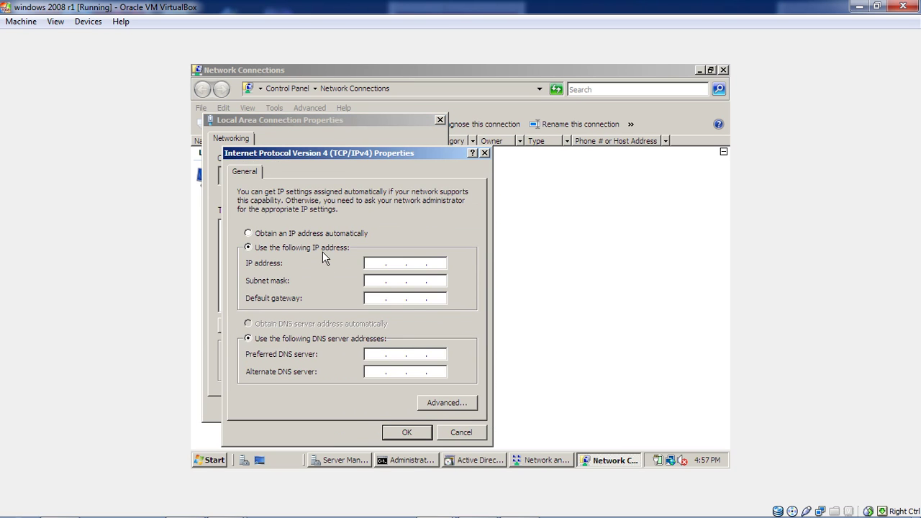
click(375, 263)
text(192 . 168)
text(0 .1)
click(369, 282)
click(374, 295)
text(12)
key(BackSpace)
text(92 . 168 . )
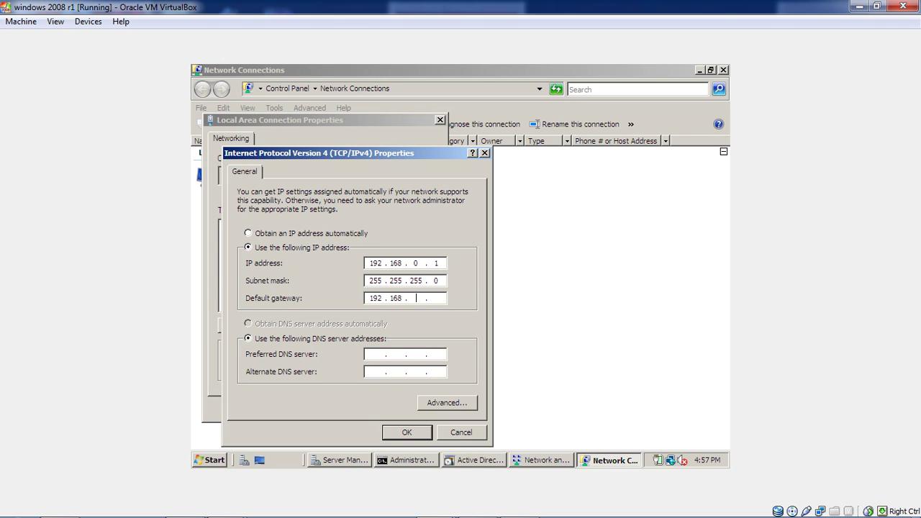
text(0 . 1)
Enter preferred DNS server 192.168.0.2 and save the connection settings.
click(376, 356)
text(1)
text(92)
text(168)
text(0)
text(1)
key(BackSpace)
text(2)
click(408, 432)
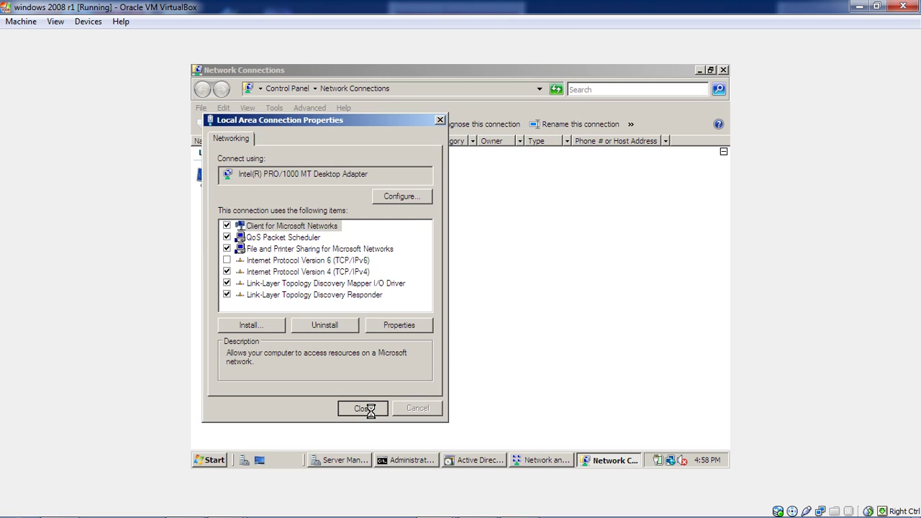
click(363, 408)
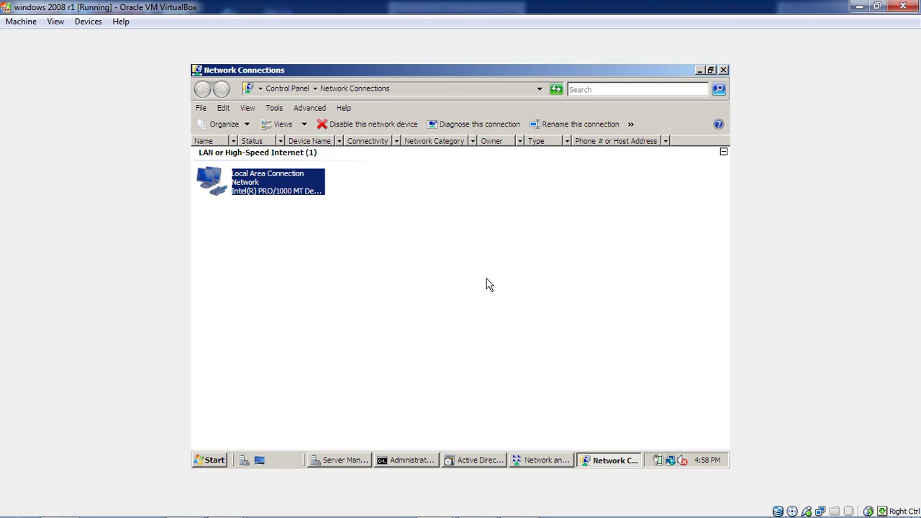
Return to the AD DS wizard and accept the DNS delegation warning.
click(699, 70)
click(700, 70)
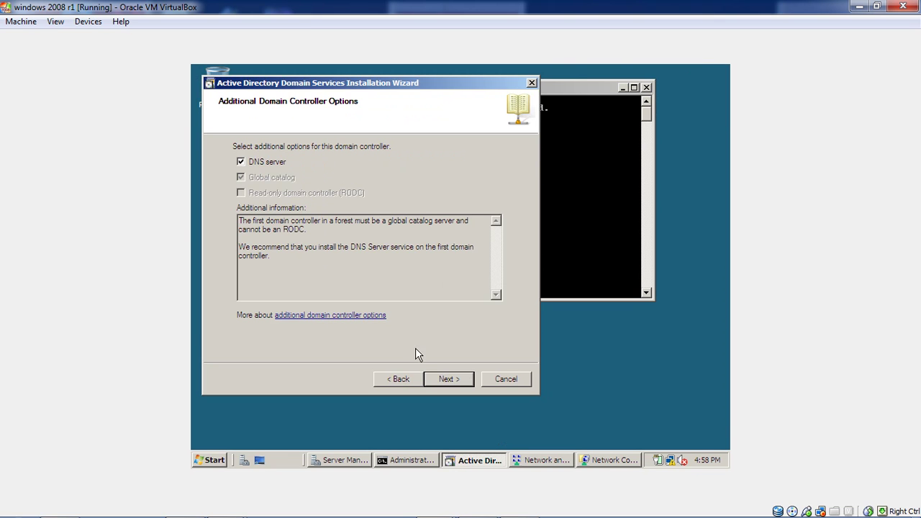
click(441, 381)
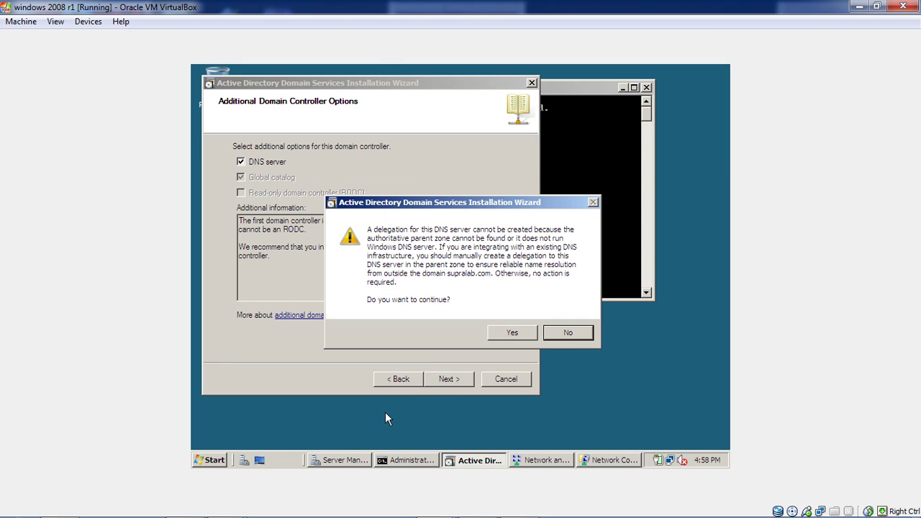
click(503, 333)
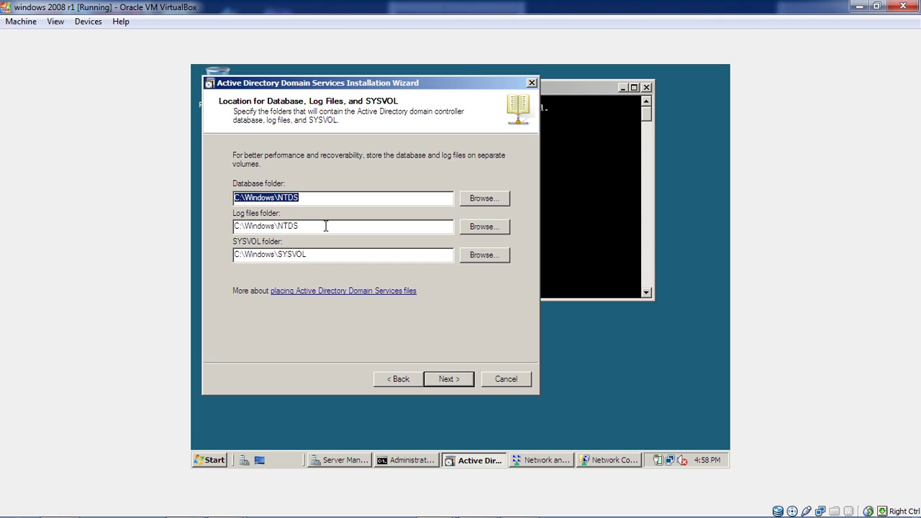
Keep the default database, log and SYSVOL folders and enter the Restore Mode password twice.
click(451, 379)
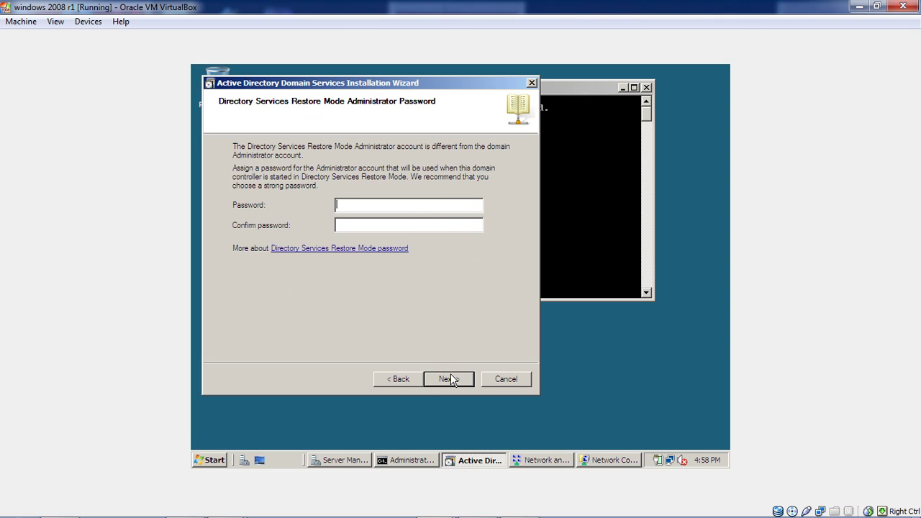
text(••••••••)
key(Tab)
text(•••••••)
click(447, 379)
After the mismatch error, re-enter the Restore Mode password correctly to reach the Summary page.
click(556, 304)
text(P@ssw0rdP@ssw0rd)
click(441, 373)
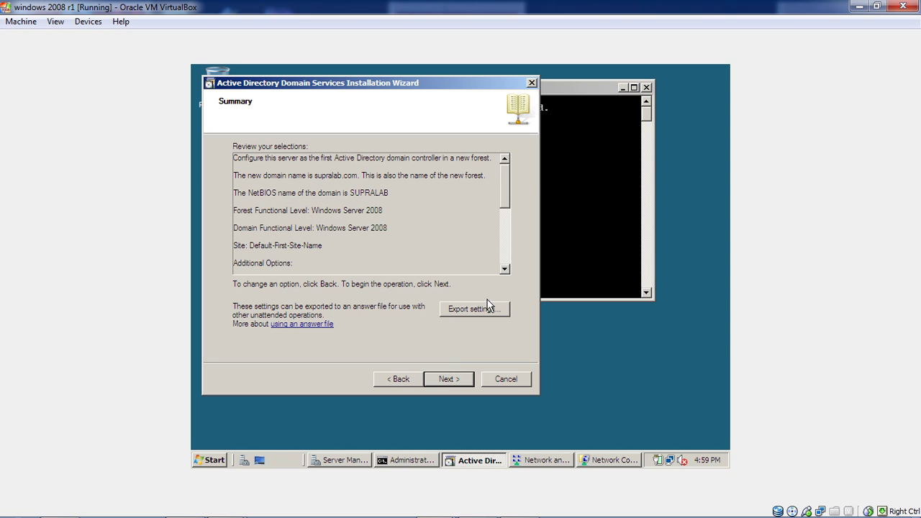
Export the wizard settings to answer file Supralab.com, then begin installing AD DS.
click(485, 321)
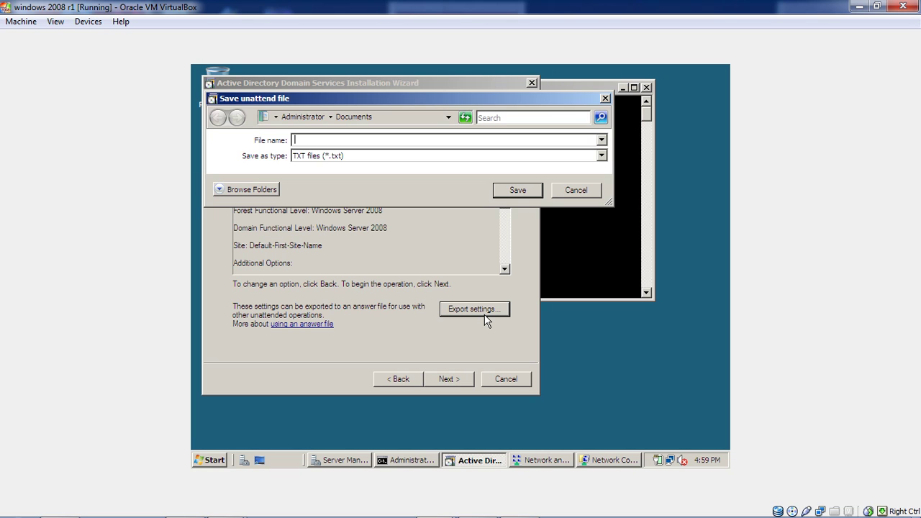
text(Supra.com)
key(BackSpace)
key(BackSpace)
key(BackSpace)
key(BackSpace)
text(lab.com)
click(510, 194)
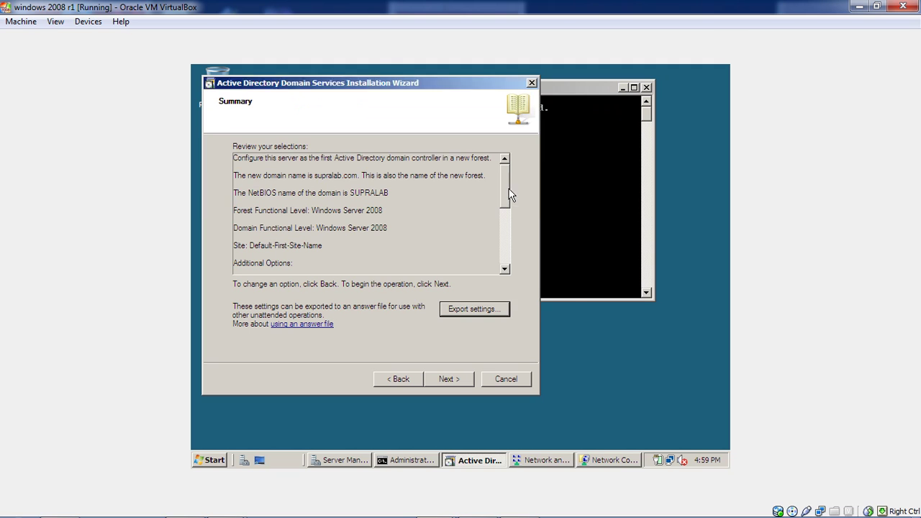
click(532, 306)
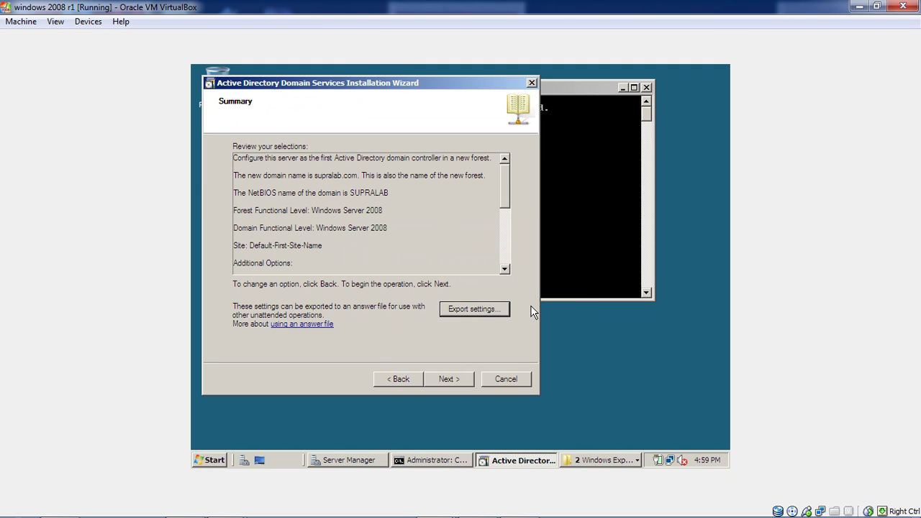
click(450, 378)
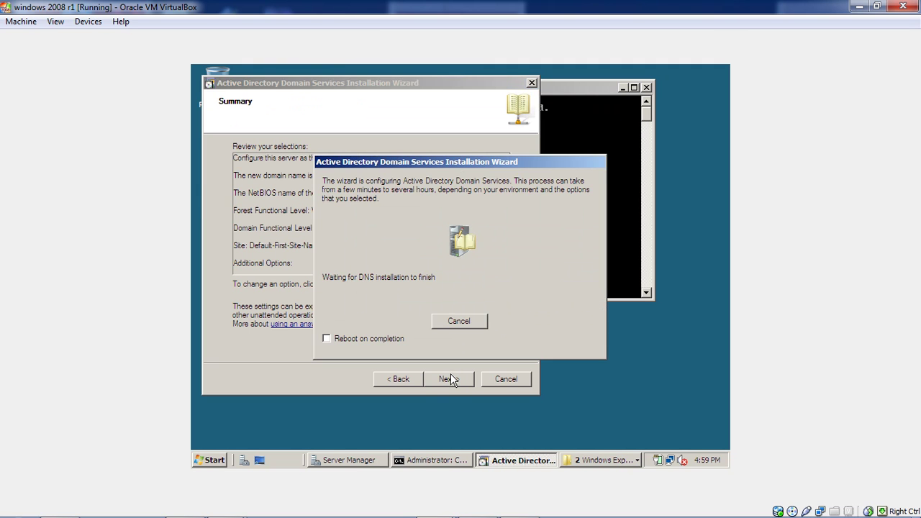
Tick 'Reboot on completion' so the server restarts once AD DS is configured.
click(382, 341)
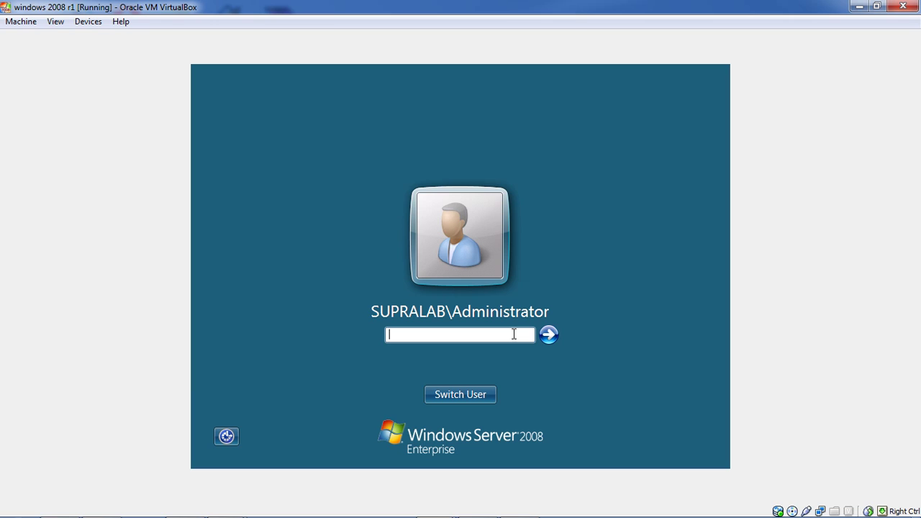
Log on as the SUPRALAB domain Administrator with the account password.
text(••••••••)
key(Return)
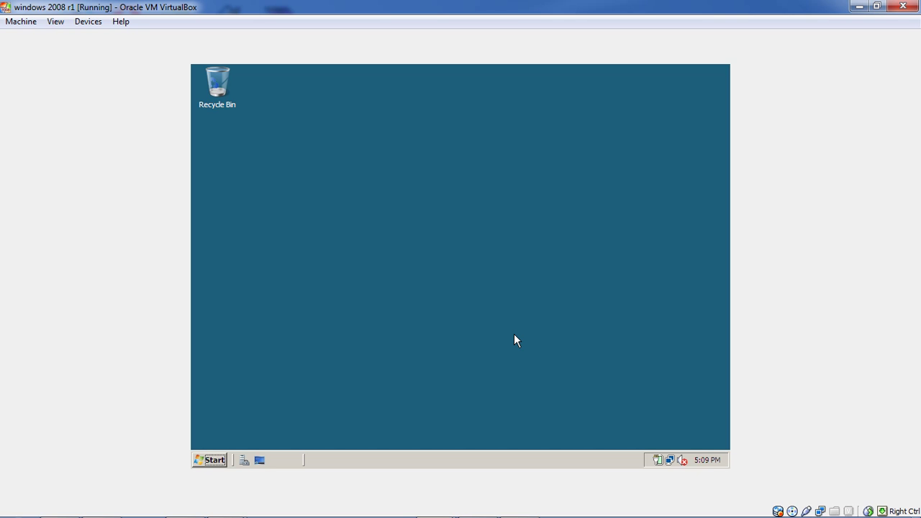
Launch Server Manager from Quick Launch and show the Roles overview for WIN-TOYOTA.
click(244, 461)
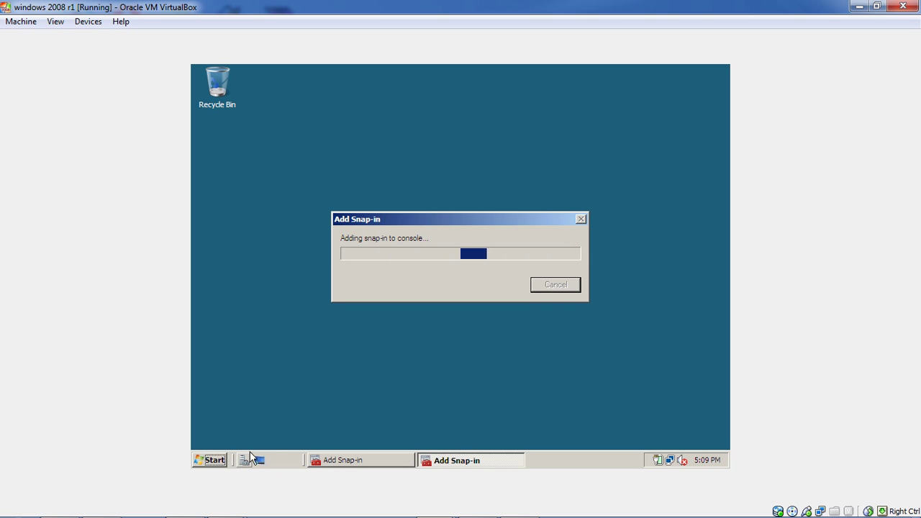
click(251, 463)
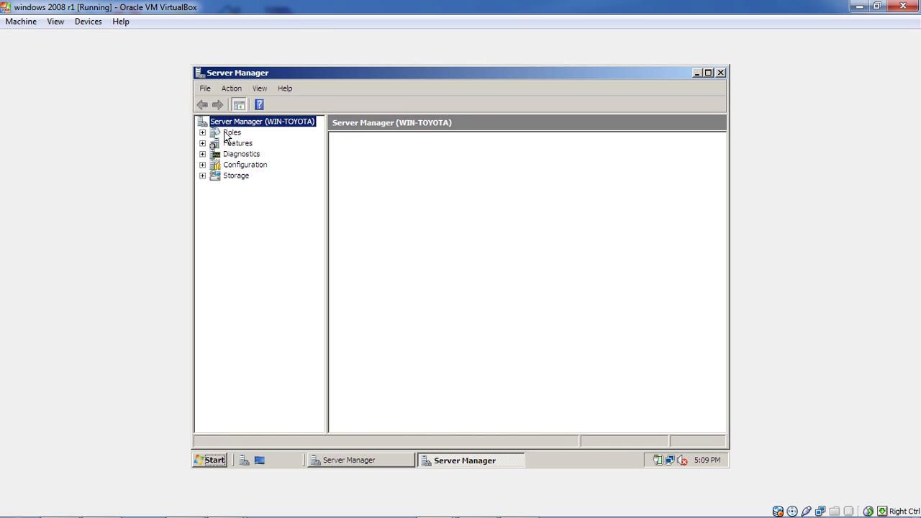
click(229, 134)
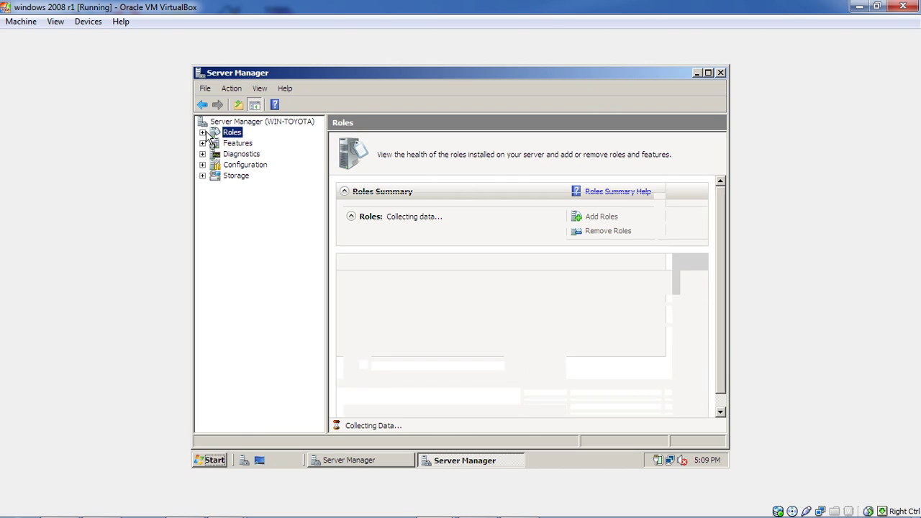
Expand Roles > DNS Server > DNS > WIN-TOYOTA and select the empty Reverse Lookup Zones folder.
click(202, 133)
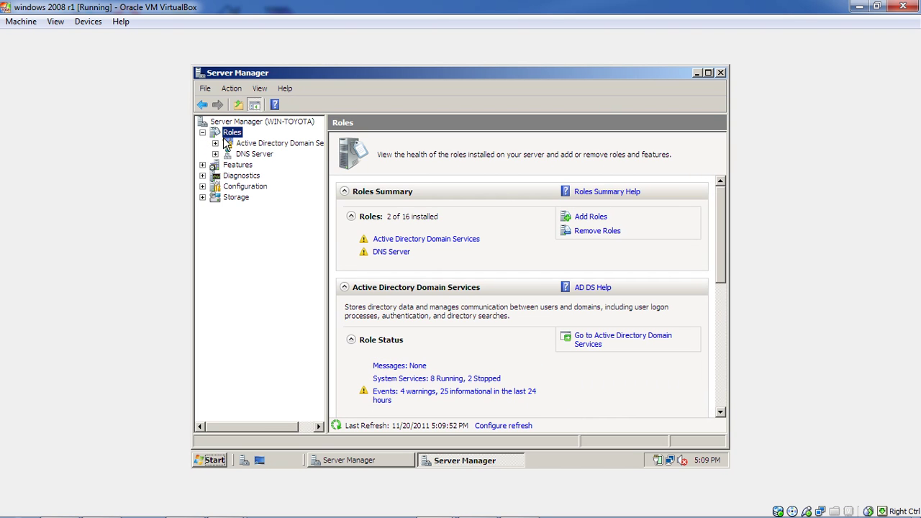
click(242, 156)
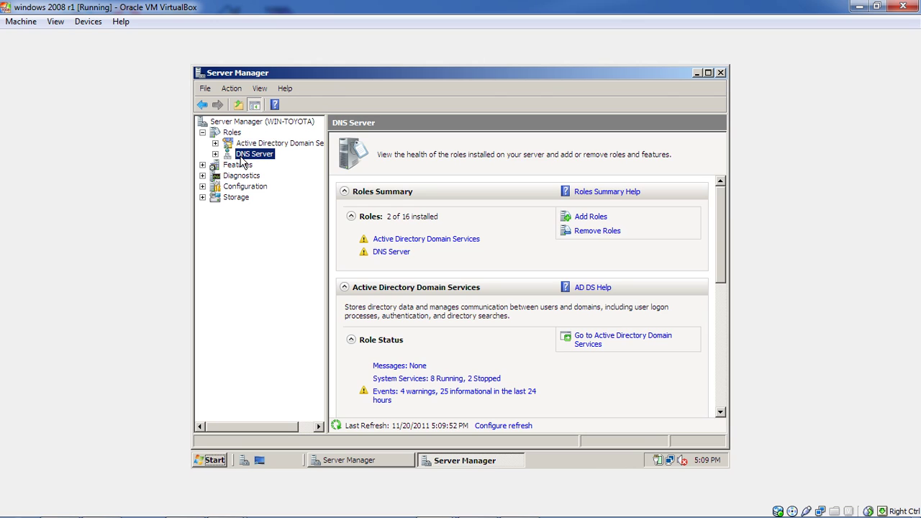
click(215, 154)
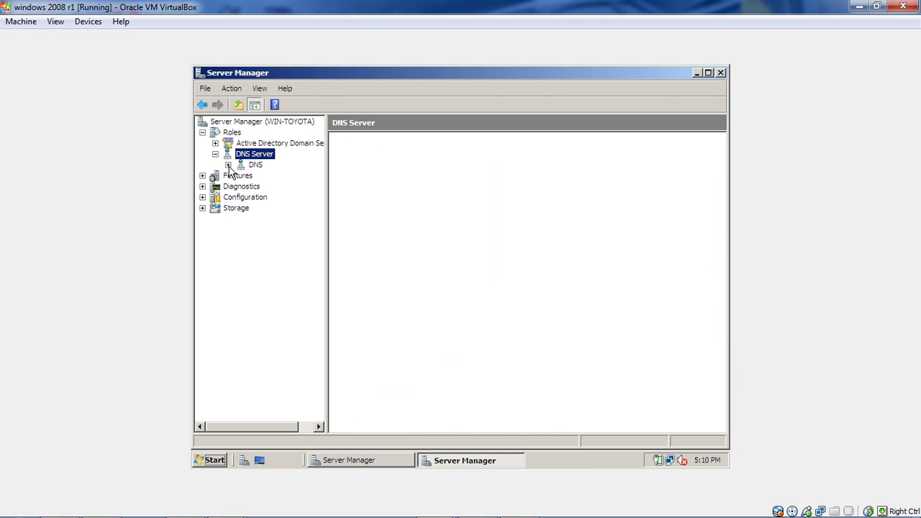
click(228, 165)
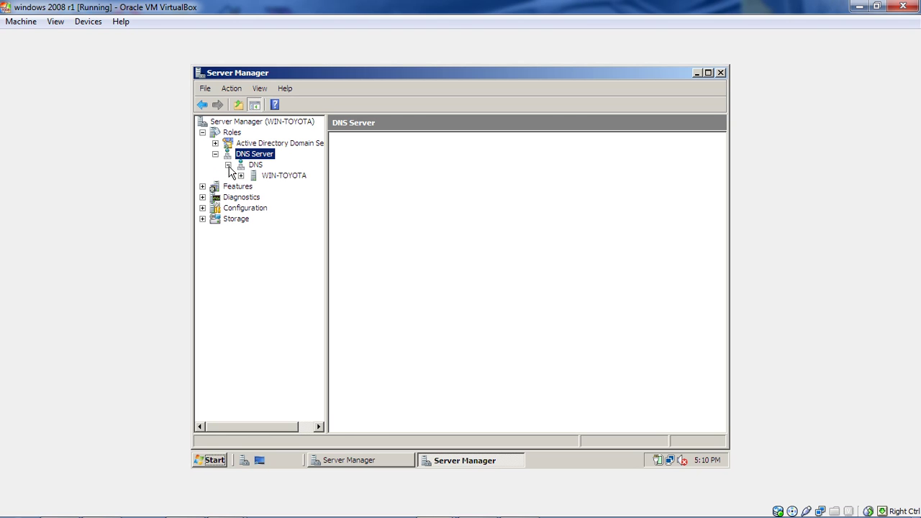
click(241, 175)
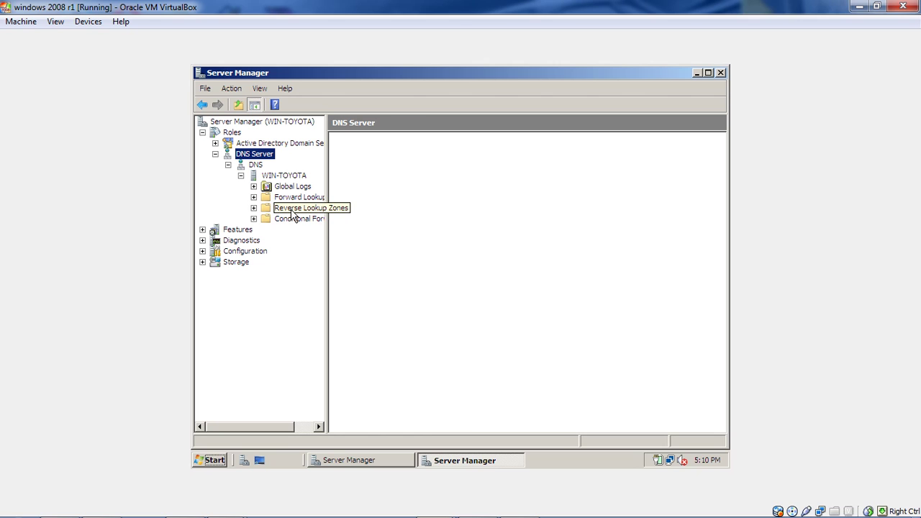
click(293, 212)
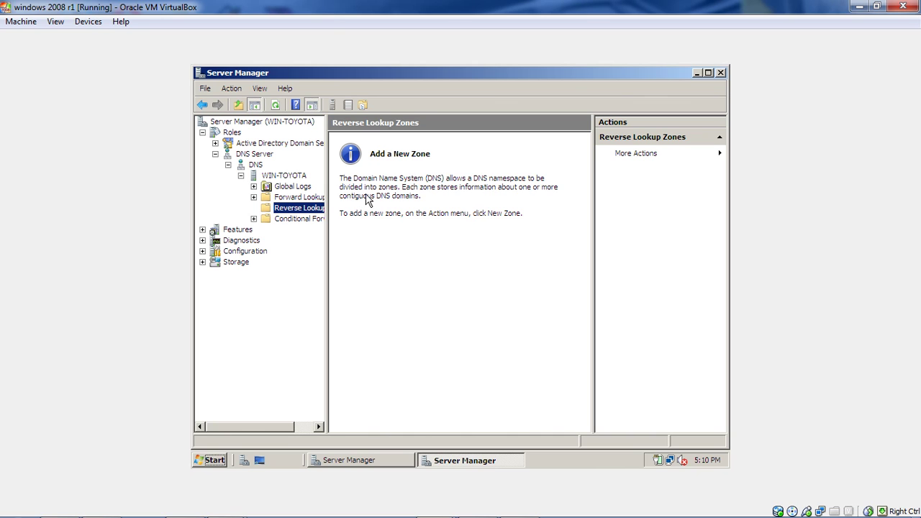
right_click(315, 210)
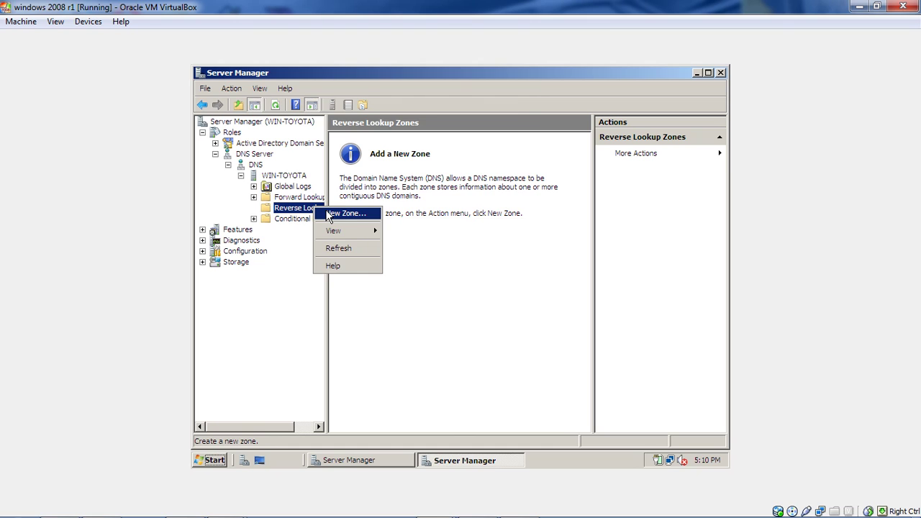
Start a New Zone: AD-integrated primary, replicated to all supralab.com DNS servers, IPv4 reverse lookup.
click(330, 214)
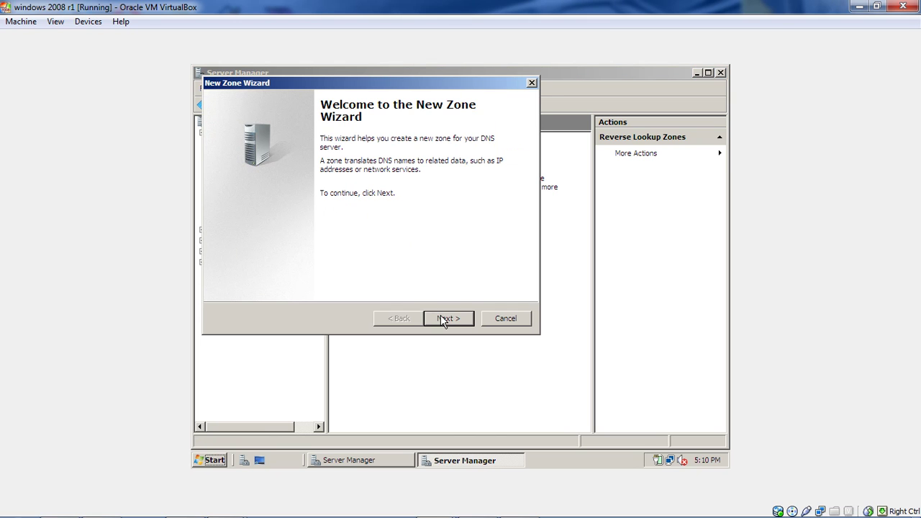
click(444, 321)
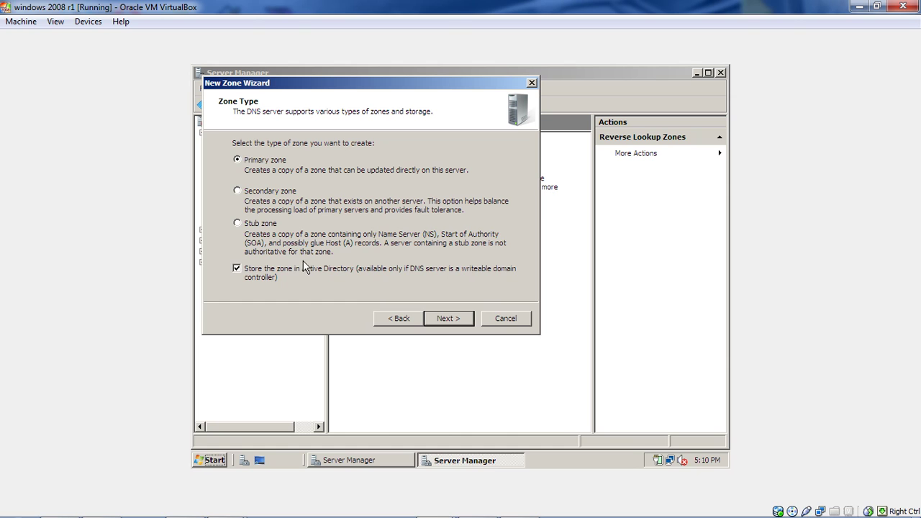
click(441, 321)
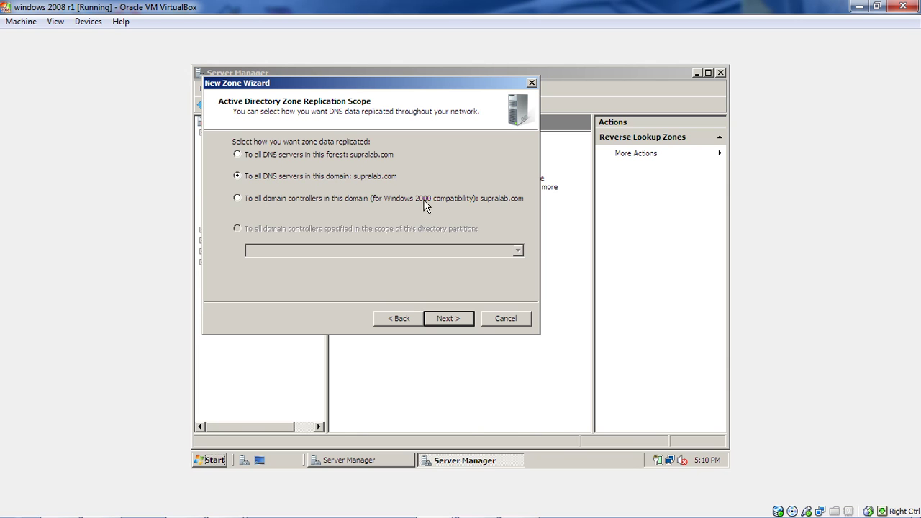
click(456, 320)
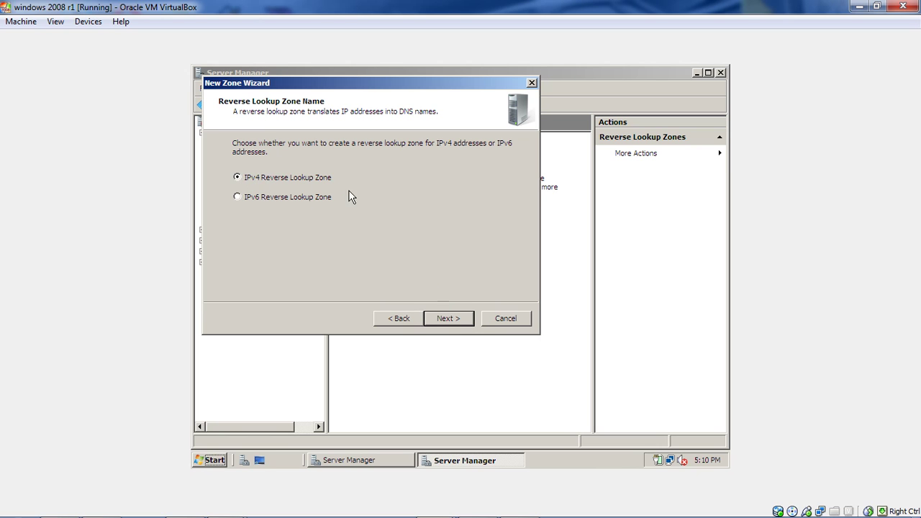
click(447, 318)
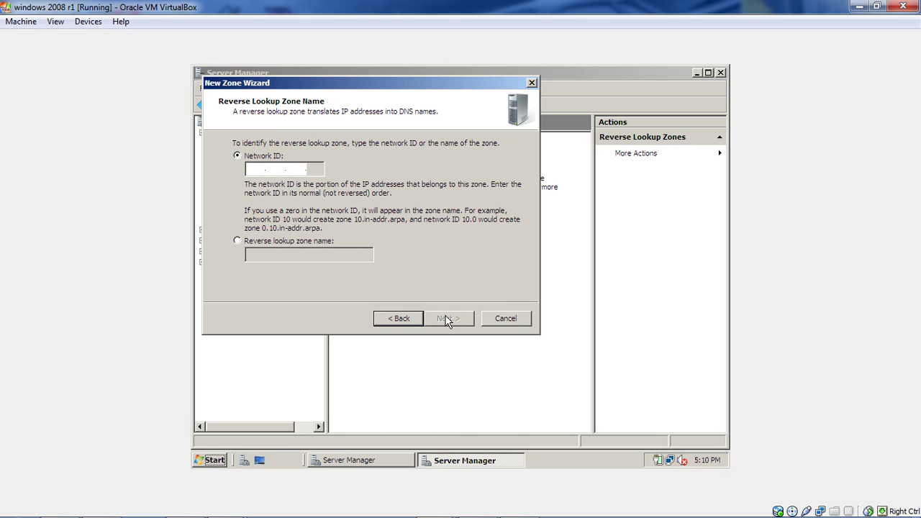
Enter network ID 192.168.0, allow nonsecure and secure dynamic updates, and create 0.168.192.in-addr.arpa.
click(253, 168)
text(192 . . .)
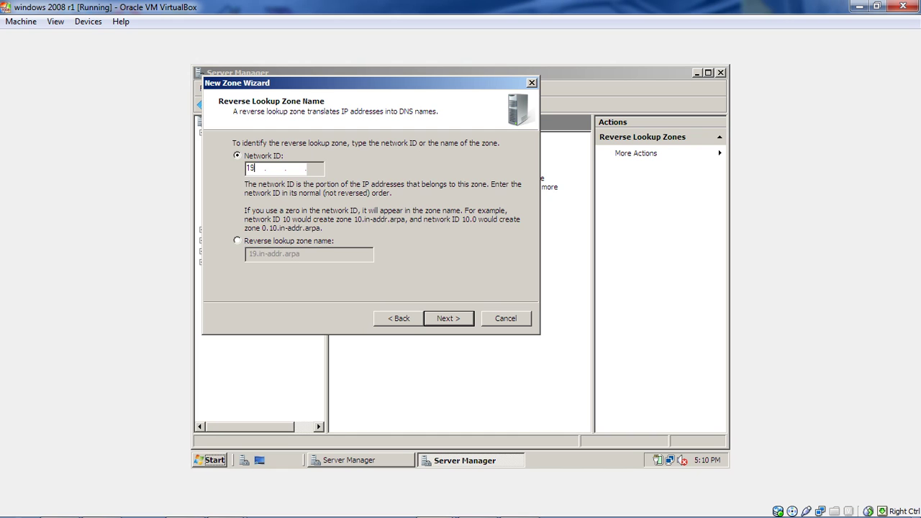
text(169 .8)
key(BackSpace)
key(BackSpace)
text(8 .0)
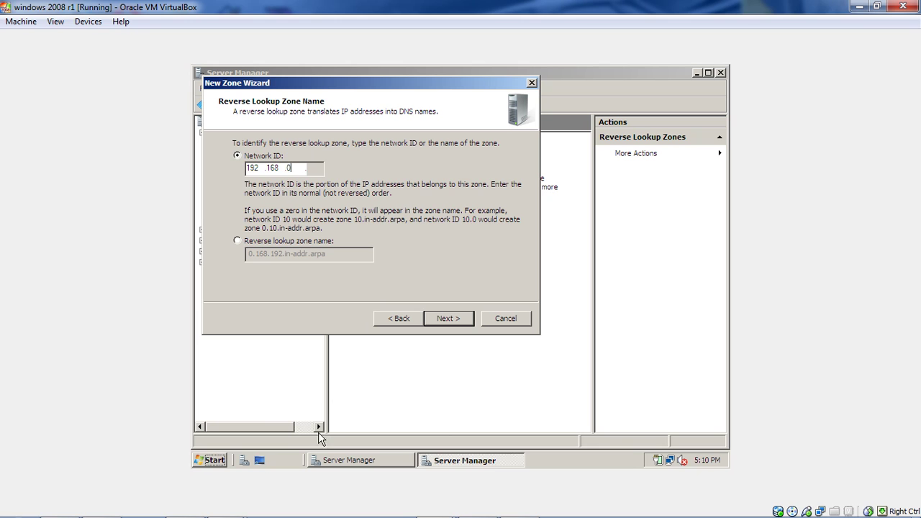
click(341, 462)
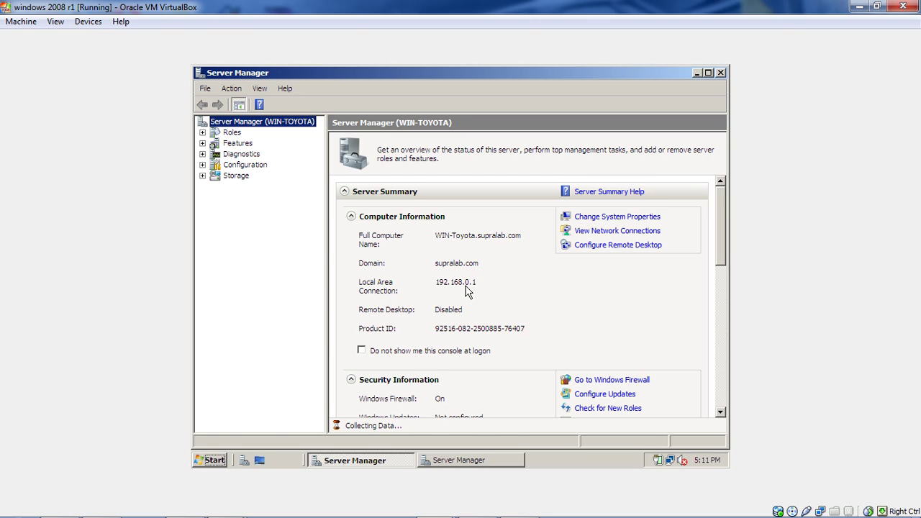
click(496, 464)
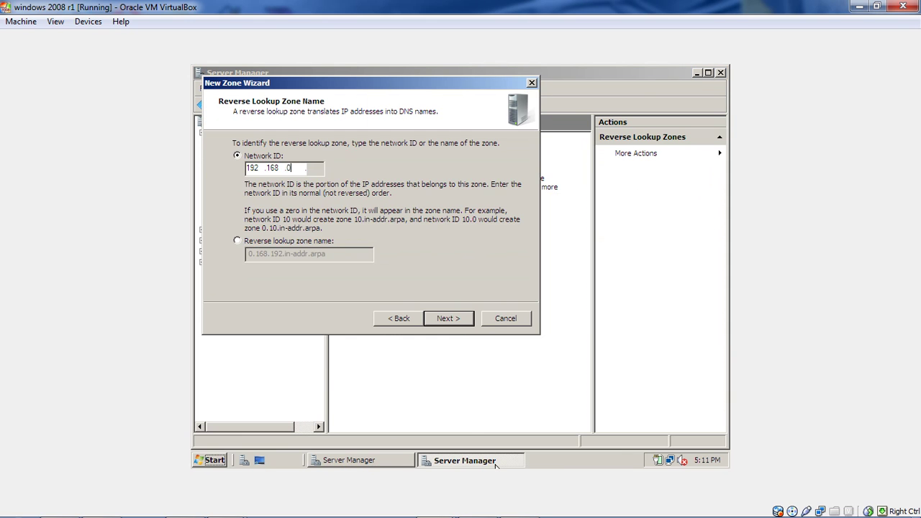
click(464, 323)
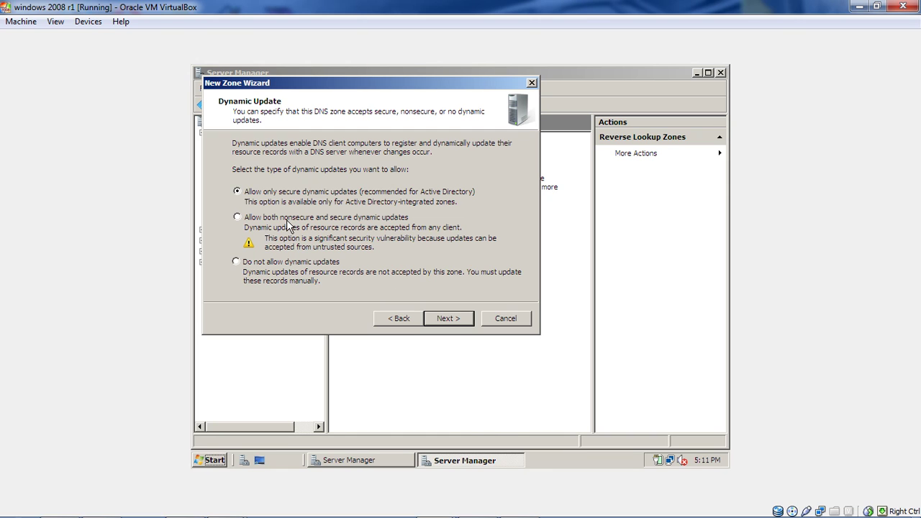
click(237, 217)
click(443, 320)
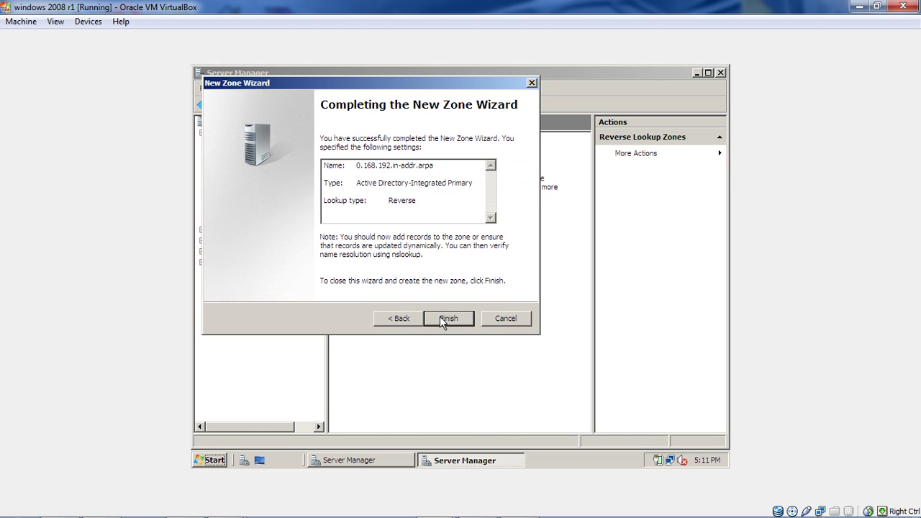
click(442, 320)
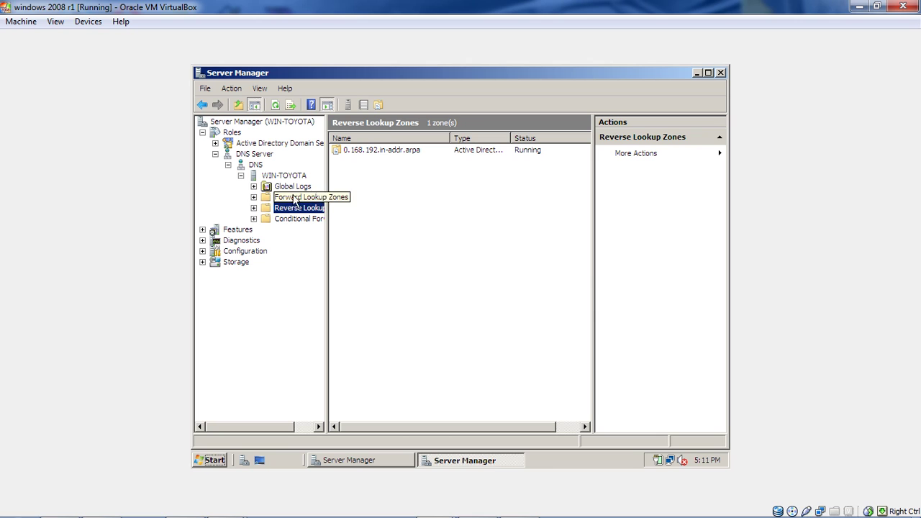
In supralab.com, make the win-toyota host record update its associated PTR record.
double_click(257, 198)
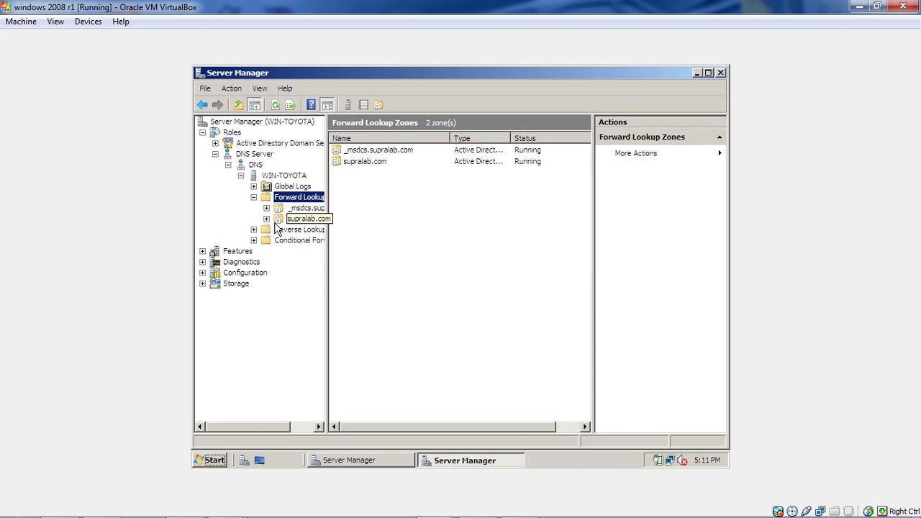
click(276, 224)
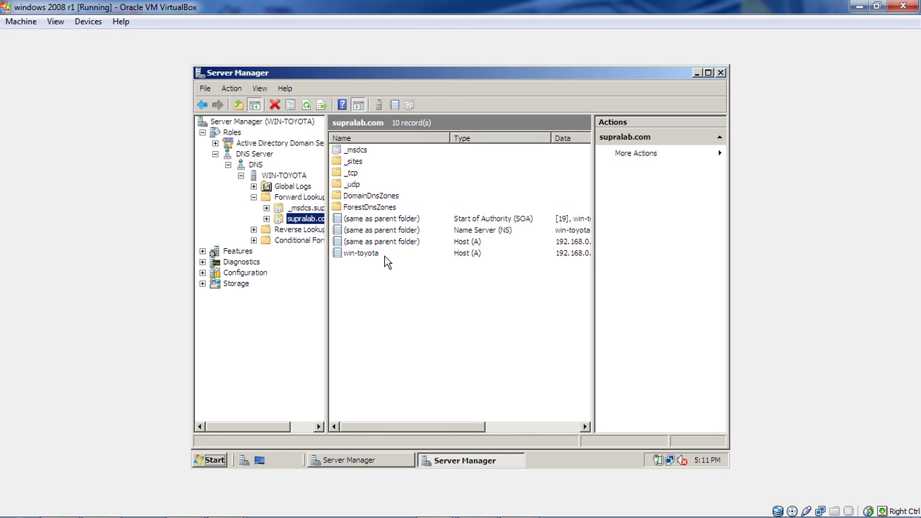
click(384, 256)
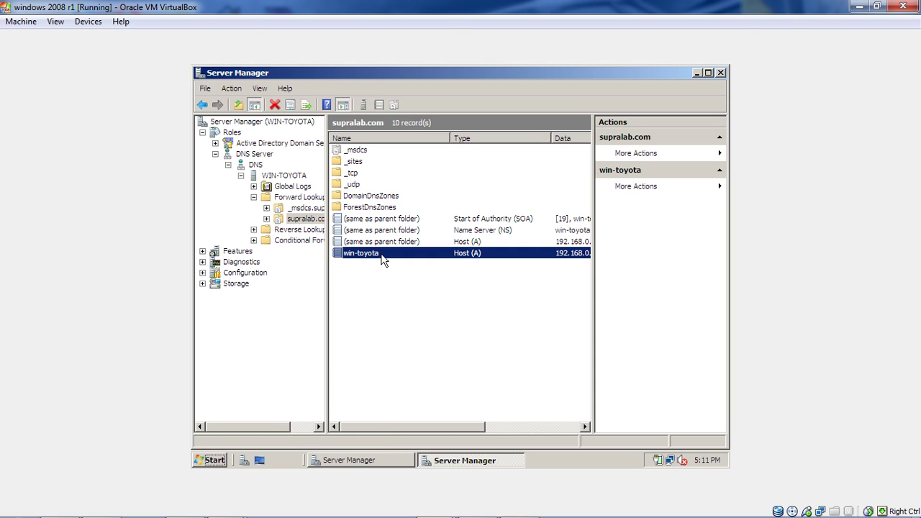
right_click(382, 256)
click(396, 279)
click(425, 258)
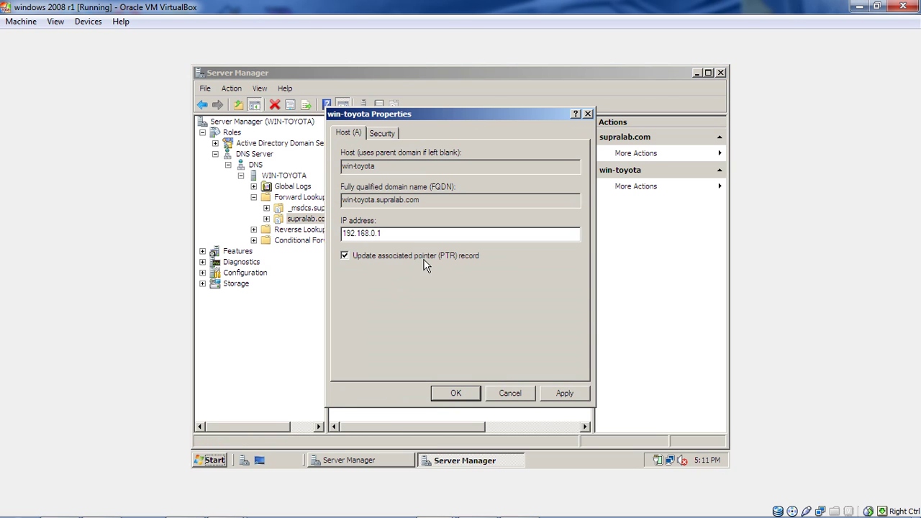
click(567, 393)
click(458, 389)
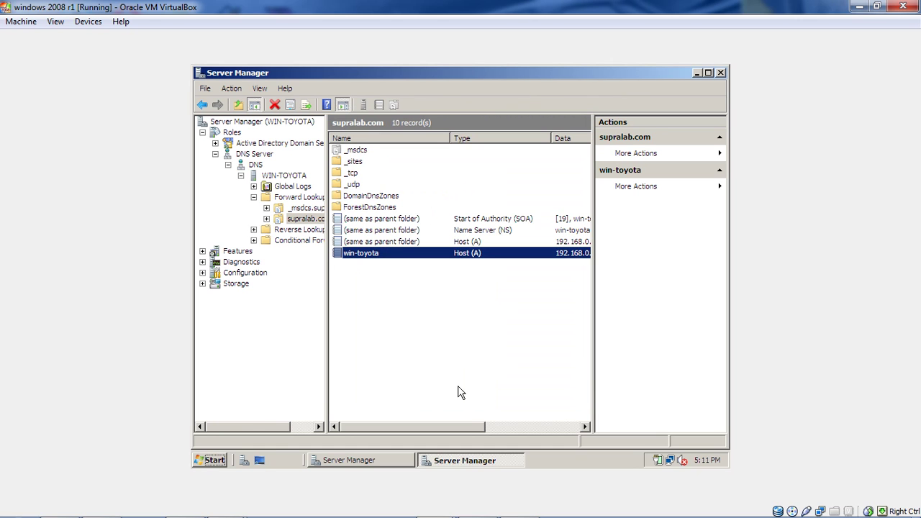
Collapse the WIN-TOYOTA, DNS and DNS Server branches to show the DNS Server summary.
click(241, 175)
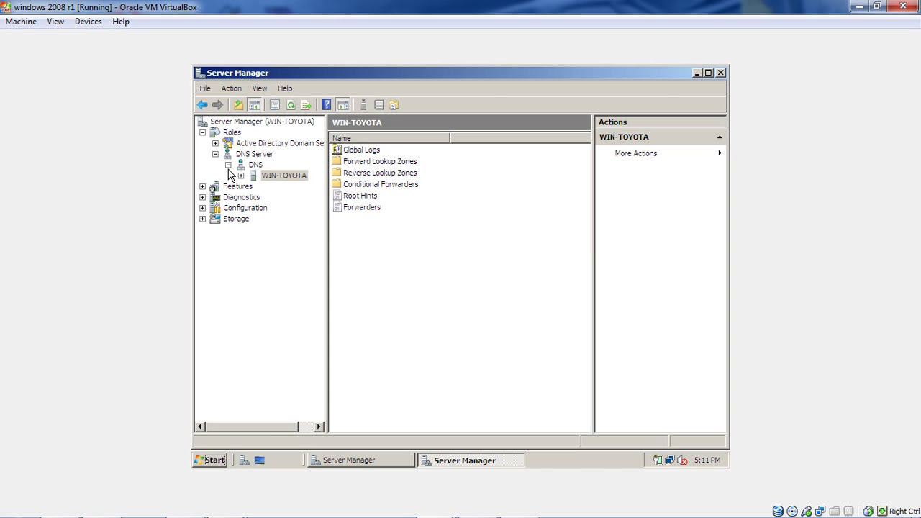
click(229, 165)
click(215, 154)
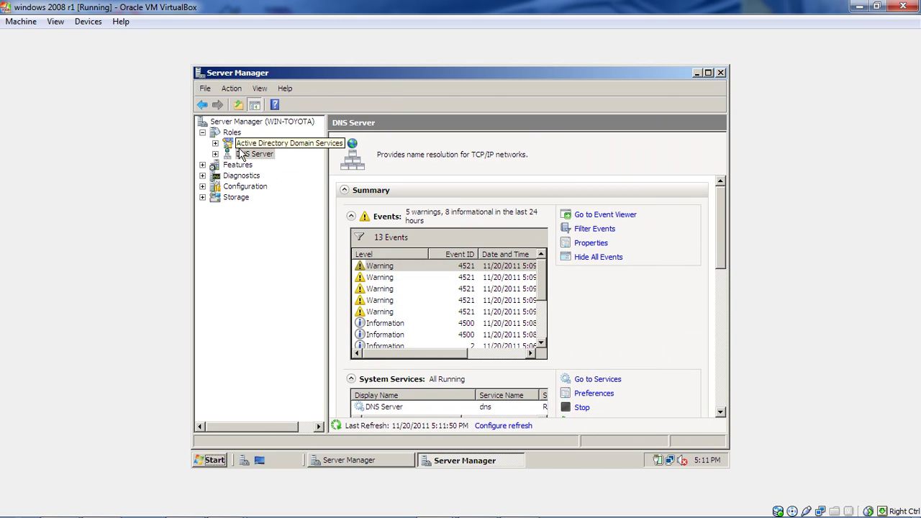
Expand Active Directory Domain Services > Users and Computers to show the supralab.com domain.
click(203, 132)
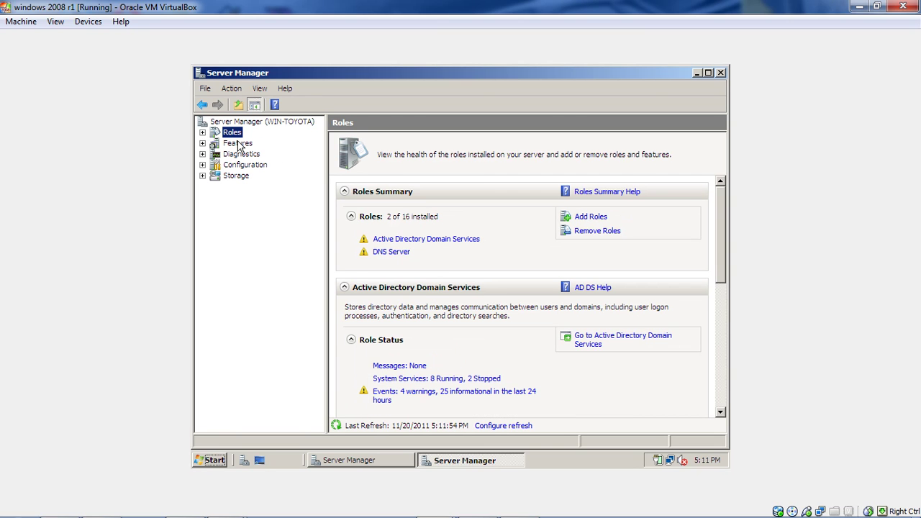
click(203, 133)
click(252, 144)
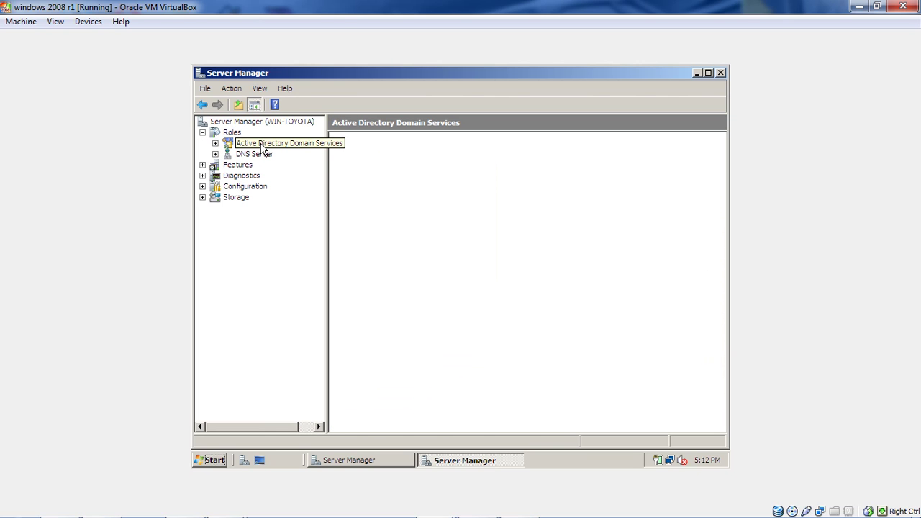
click(215, 144)
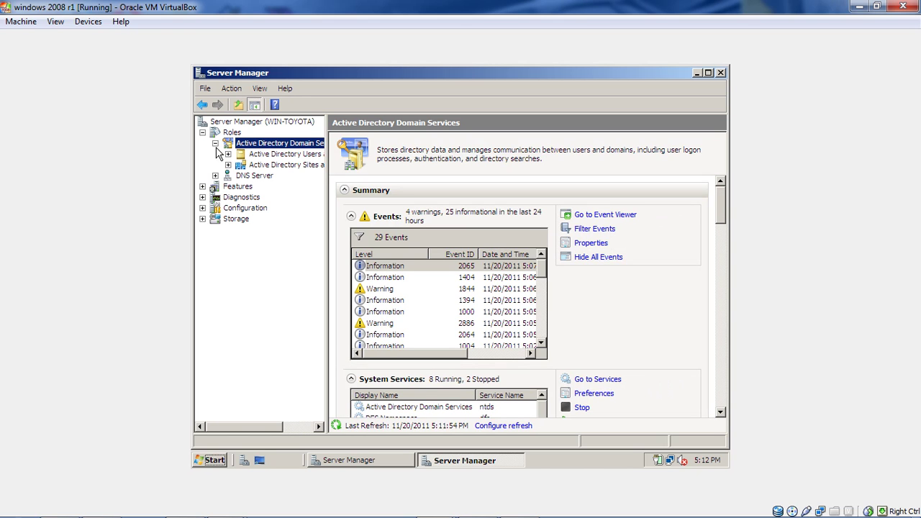
click(228, 154)
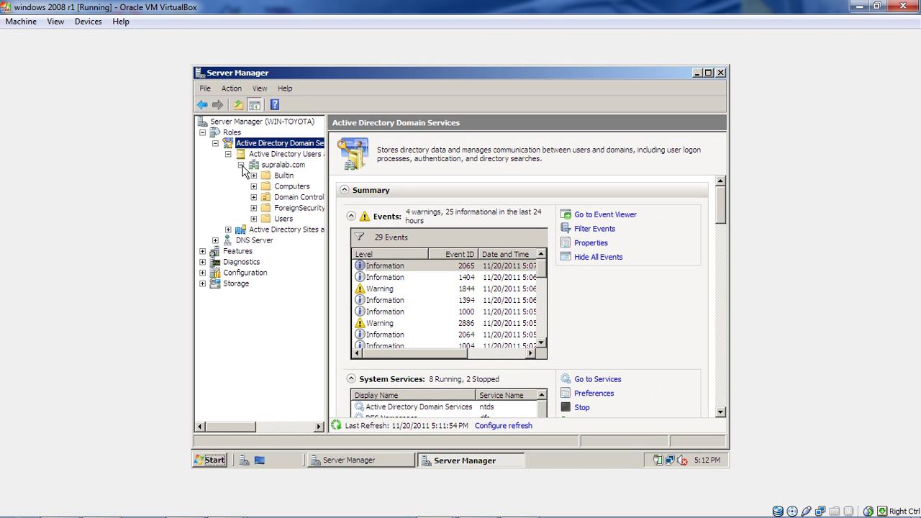
click(272, 167)
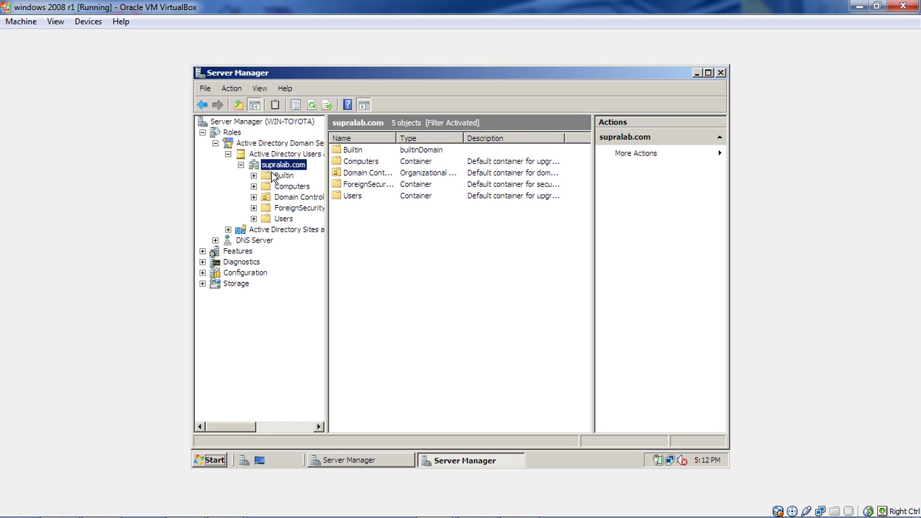
Browse the Builtin, Computers, Domain Controllers, ForeignSecurityPrincipals and Users containers of supralab.com.
click(275, 178)
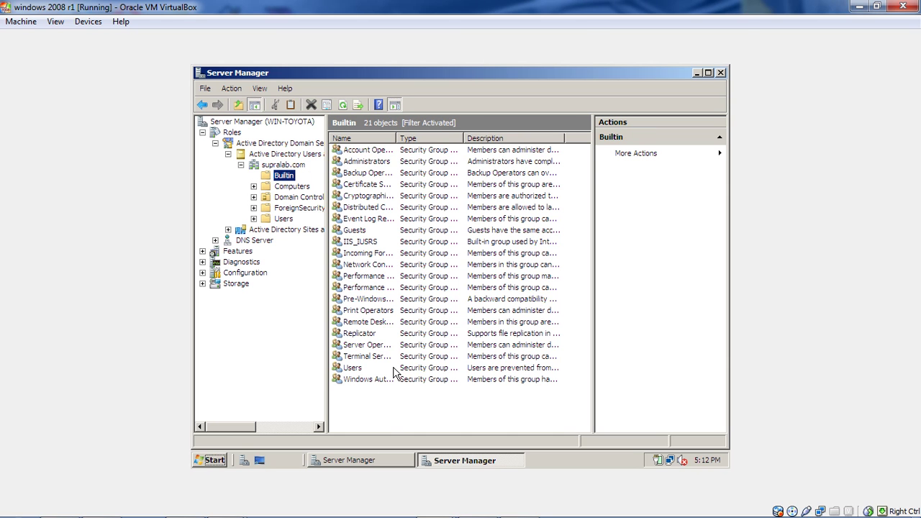
click(292, 187)
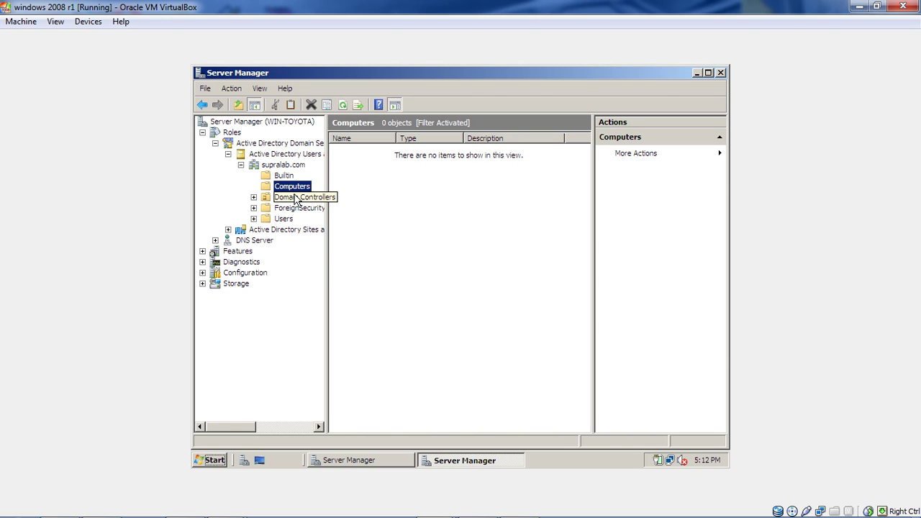
click(296, 198)
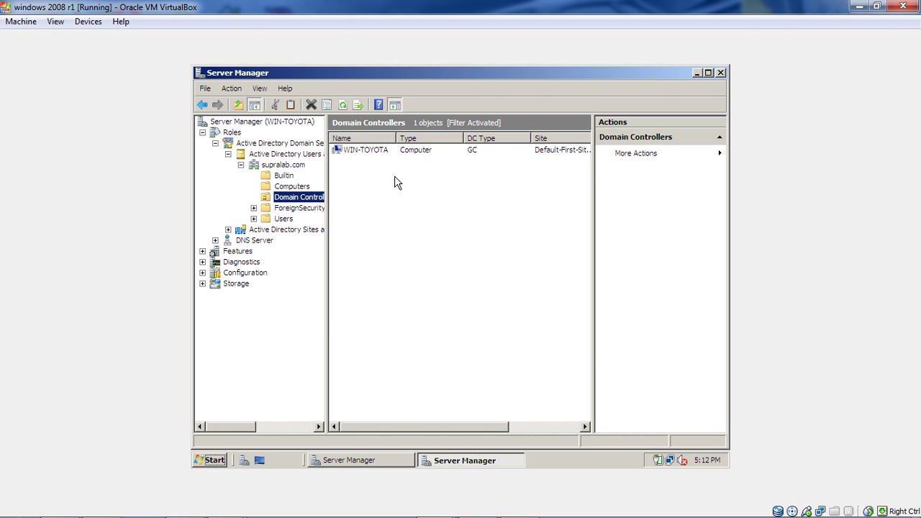
click(295, 208)
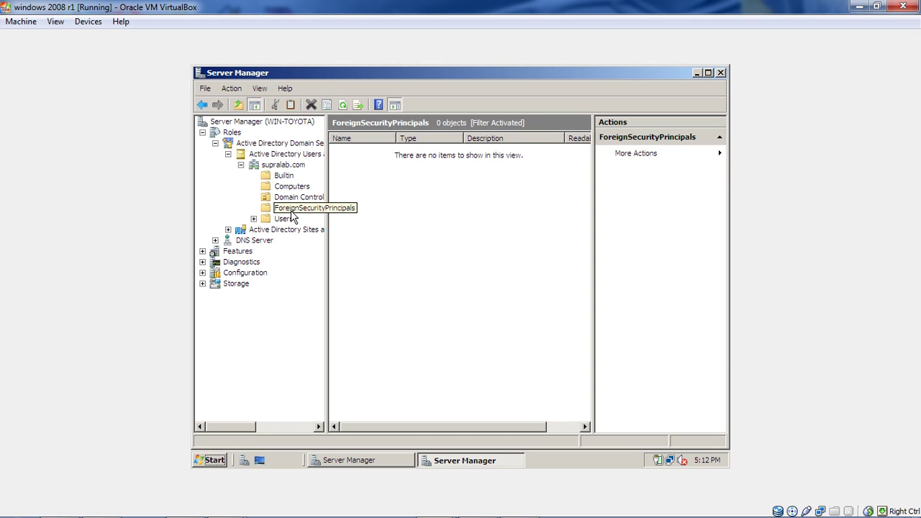
click(288, 218)
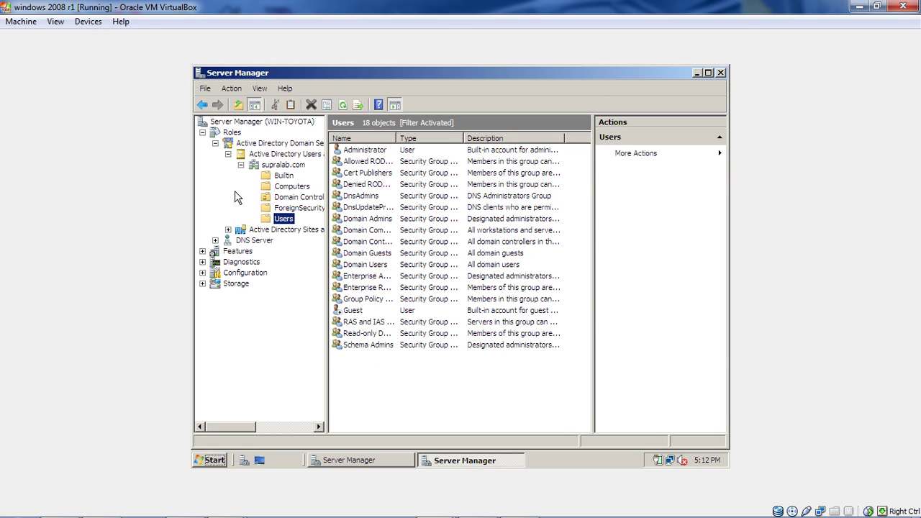
Collapse Roles and minimise both Server Manager windows to reveal the desktop.
click(203, 133)
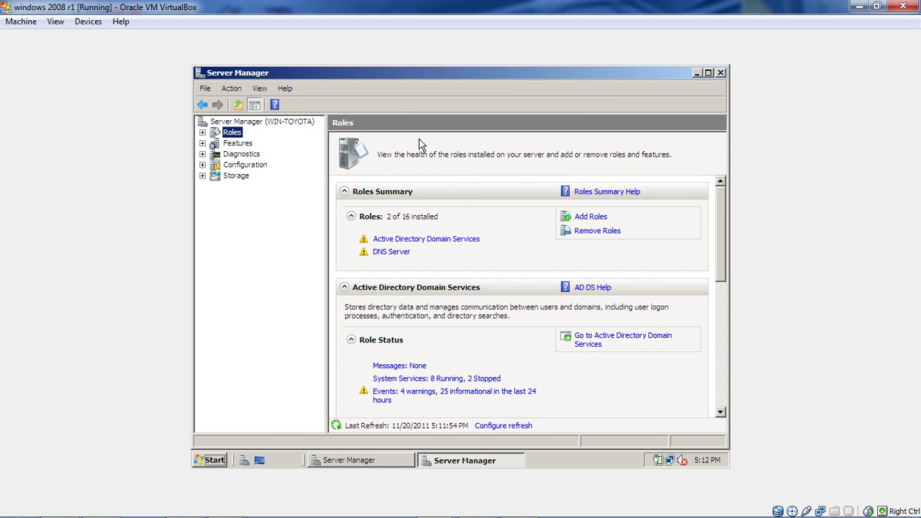
click(698, 72)
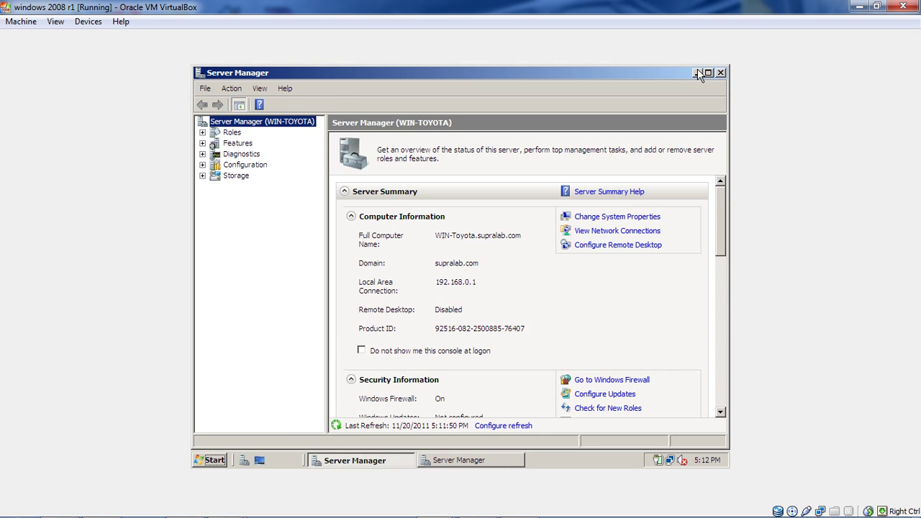
click(697, 73)
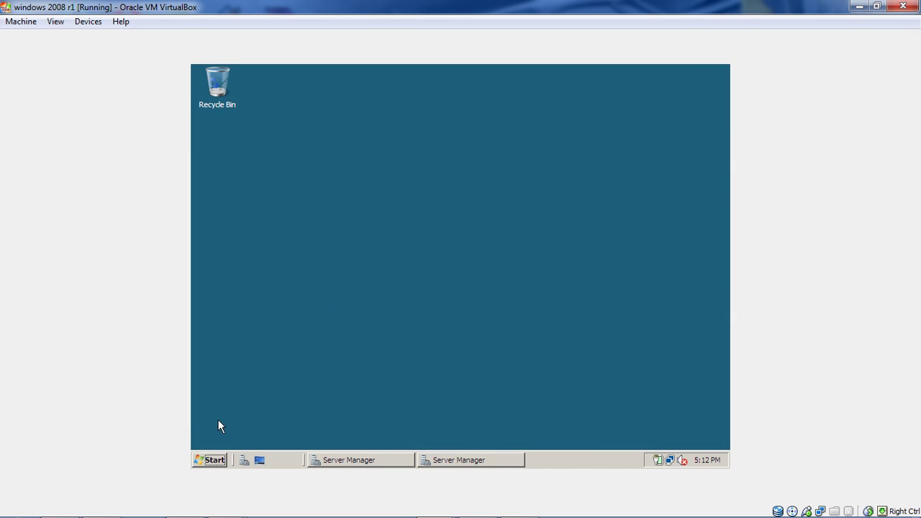
Open Command Prompt from the Start menu and run nslookup against localhost 127.0.0.1.
click(211, 460)
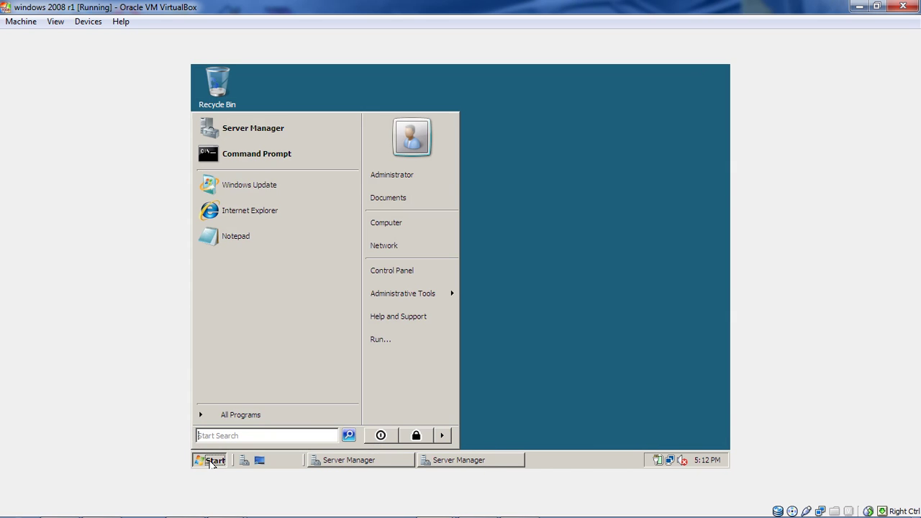
click(287, 157)
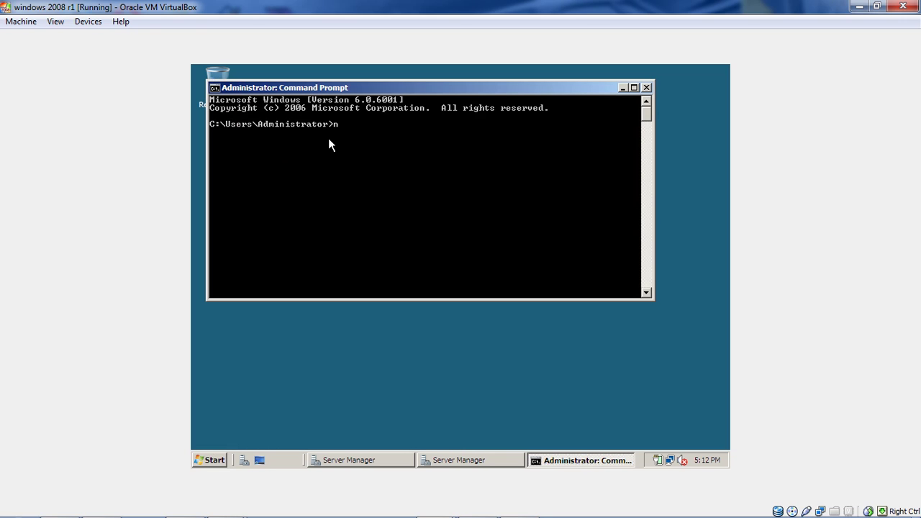
text(nslookup)
key(Return)
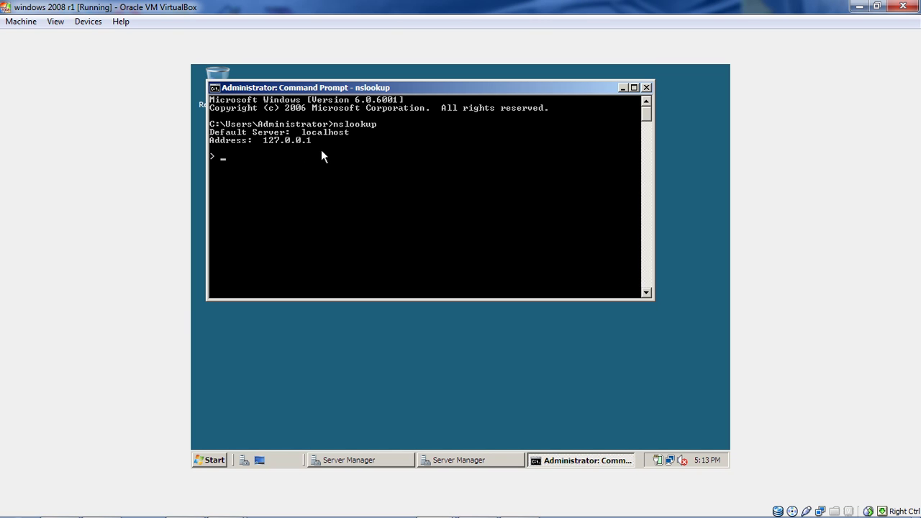
Look up 192.168.0.1 and win-toyota.supralab.com in nslookup to confirm each resolves to the other.
text(92.168.0.1)
key(Return)
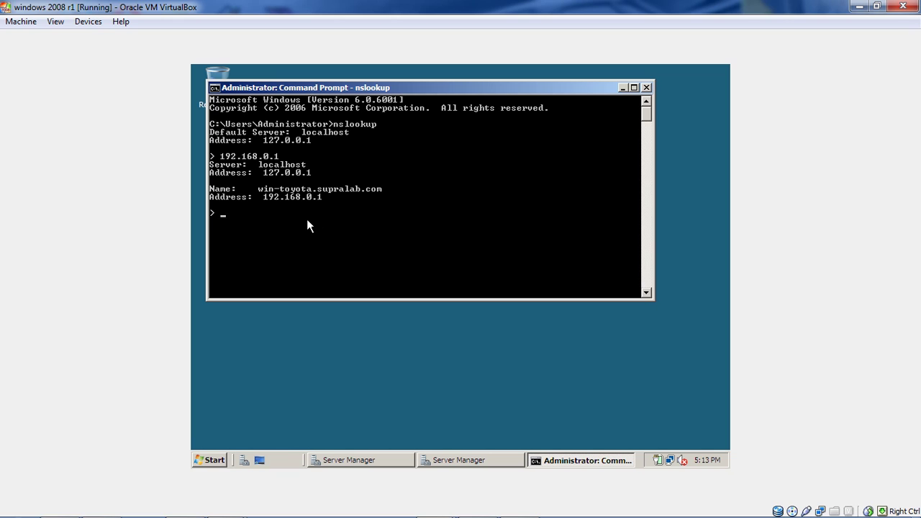
text(win-tot)
key(BackSpace)
text(yota)
text(.supralab.com)
key(Return)
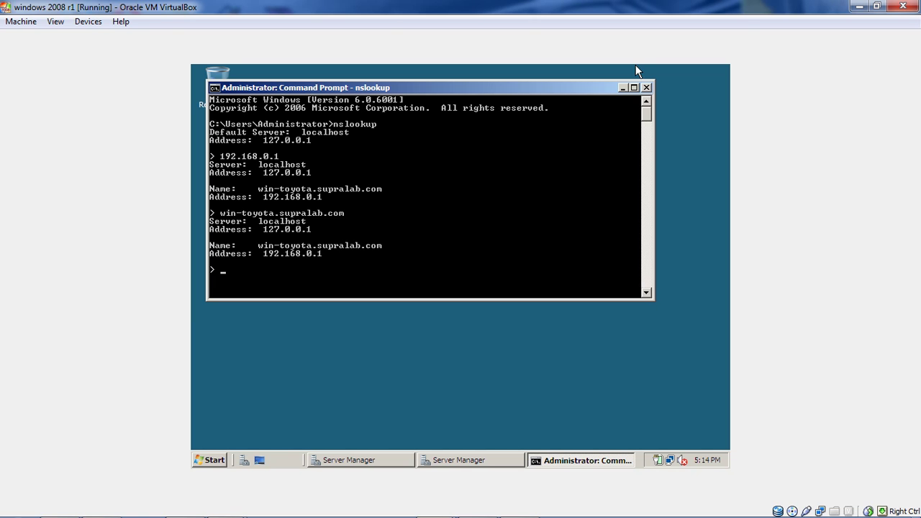
Close the Command Prompt window, leaving the desktop with the two Server Manager windows.
click(646, 87)
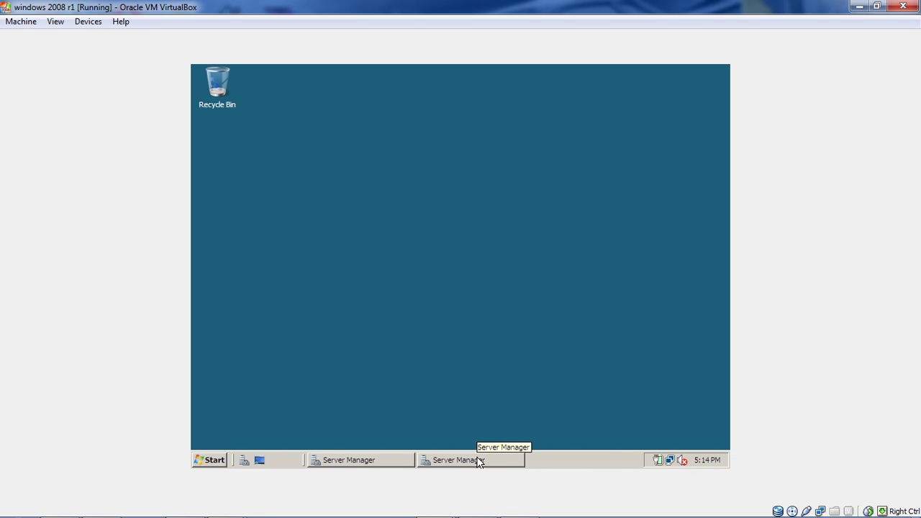
mouse_move(477, 504)
click(519, 503)
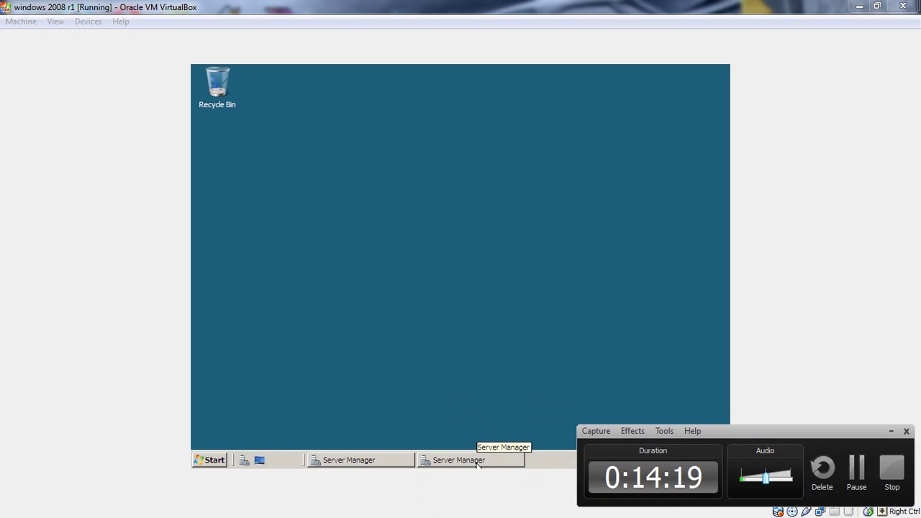